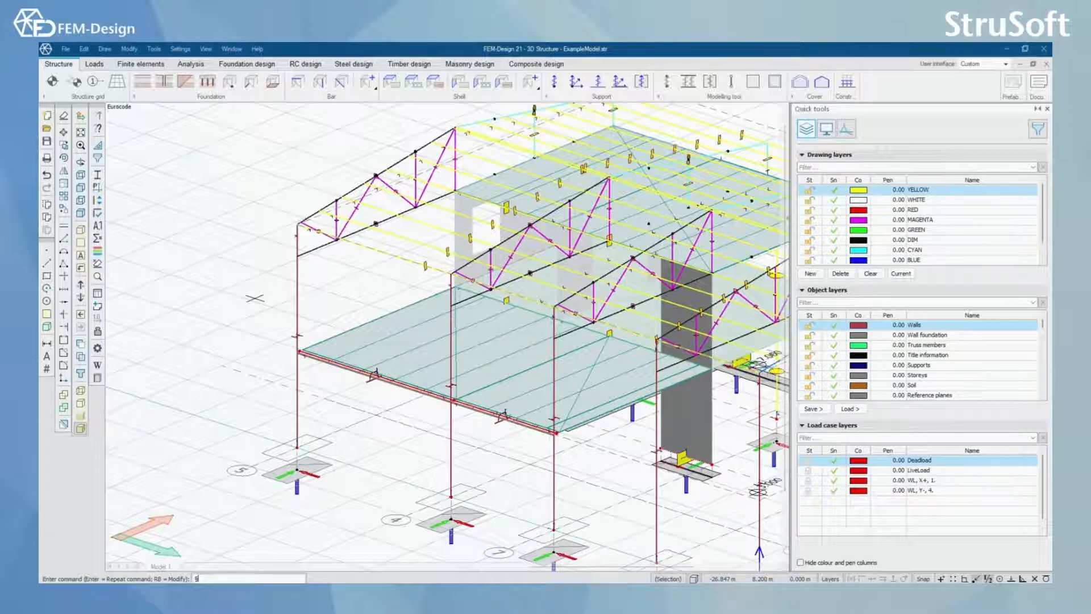
{"action": "left_click", "coordinate": [156, 49]}
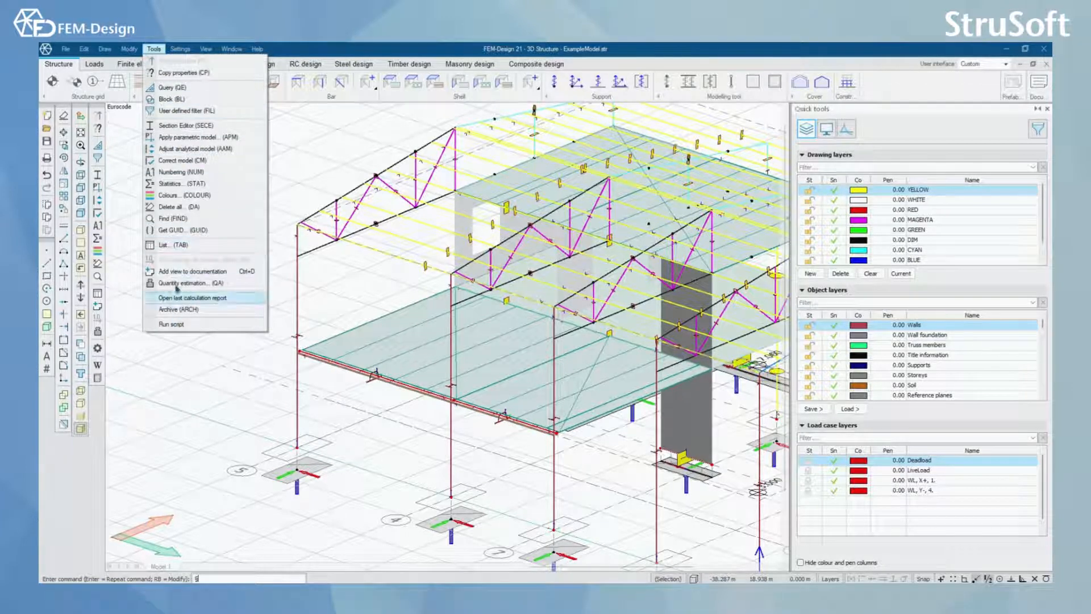
{"action": "left_click", "coordinate": [152, 49]}
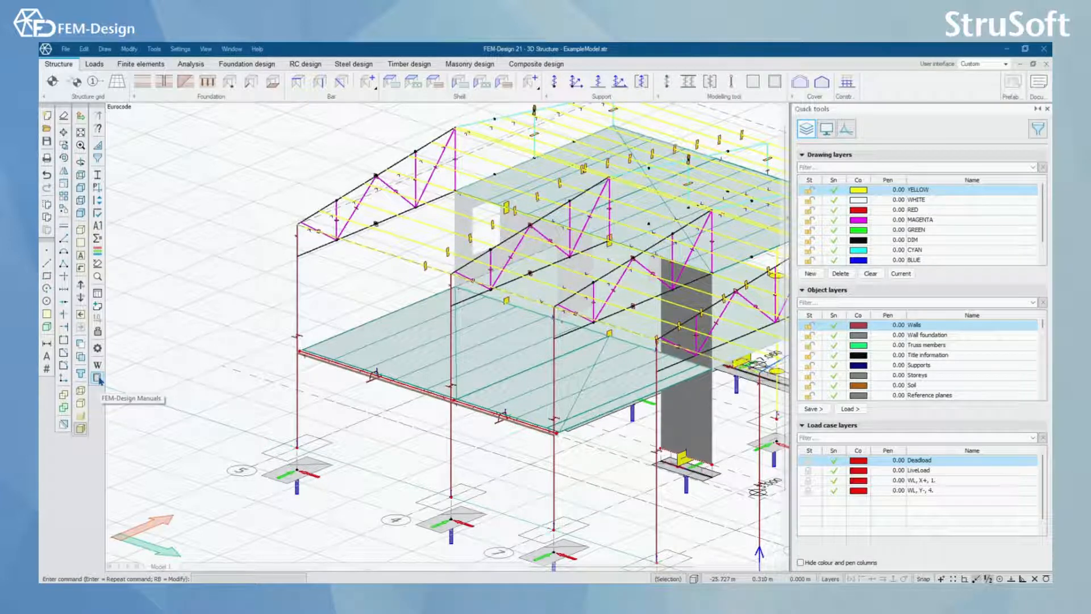
Step: Run a quantity estimation on the whole structure, picked with a selection box around the model
{"action": "left_click", "coordinate": [98, 334]}
{"action": "scroll", "coordinate": [181, 333], "scroll_direction": "down", "scroll_amount": 4}
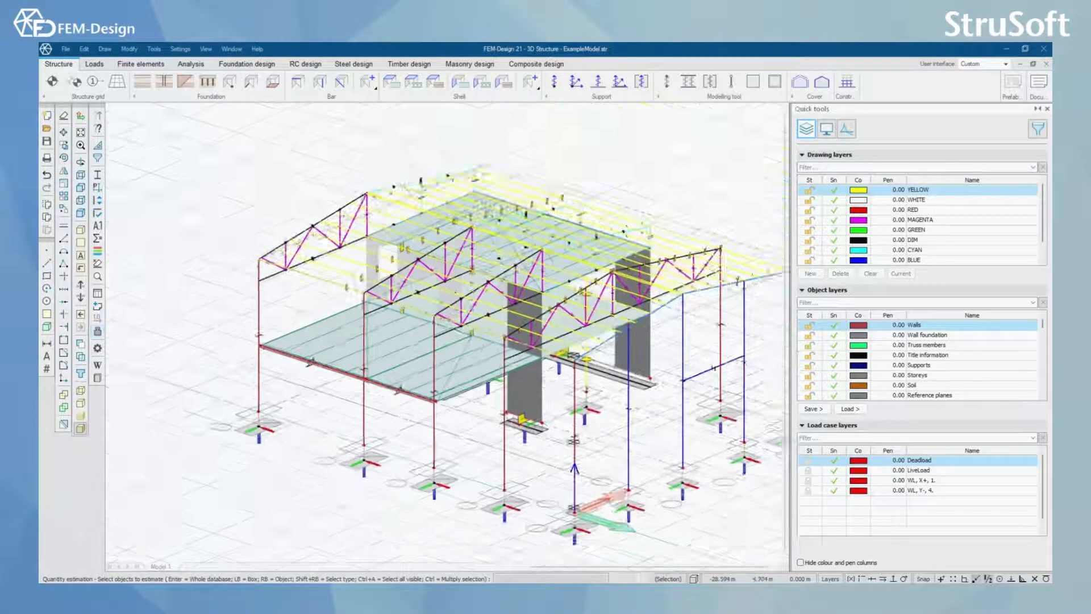
{"action": "left_click", "coordinate": [633, 170]}
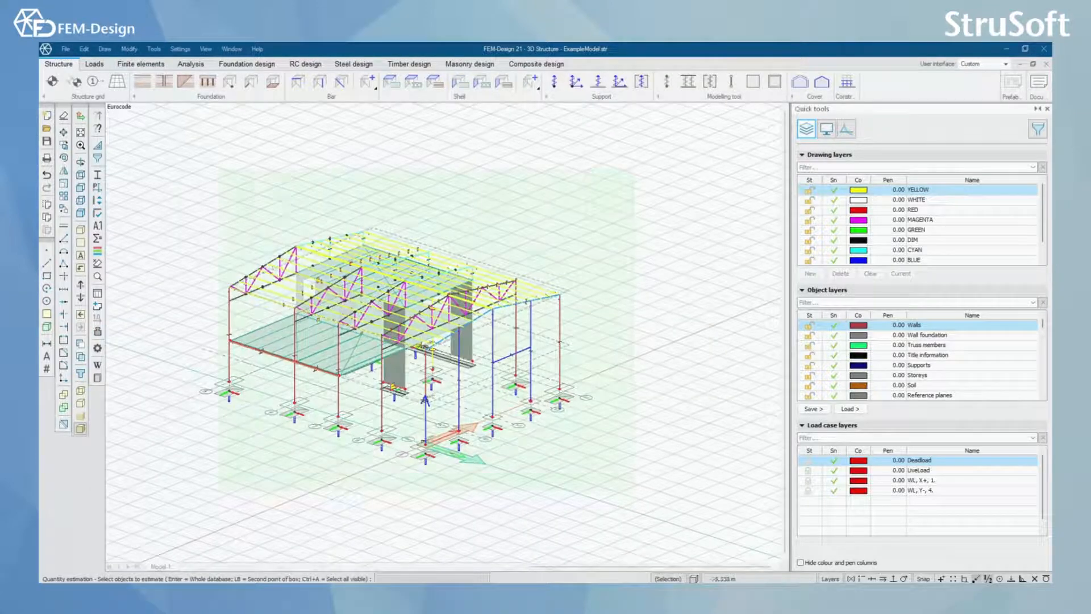
{"action": "left_click", "coordinate": [168, 507]}
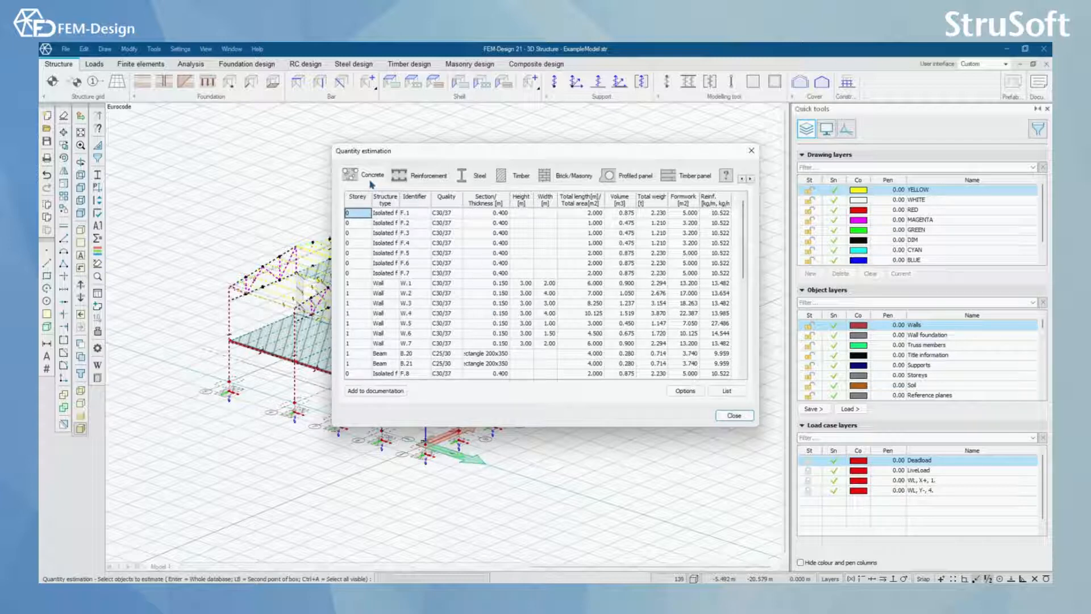
Step: Review the estimated quantities for reinforcement, steel, timber, masonry, profiled panels, timber panels and concrete, and close the estimation
{"action": "left_click", "coordinate": [414, 176]}
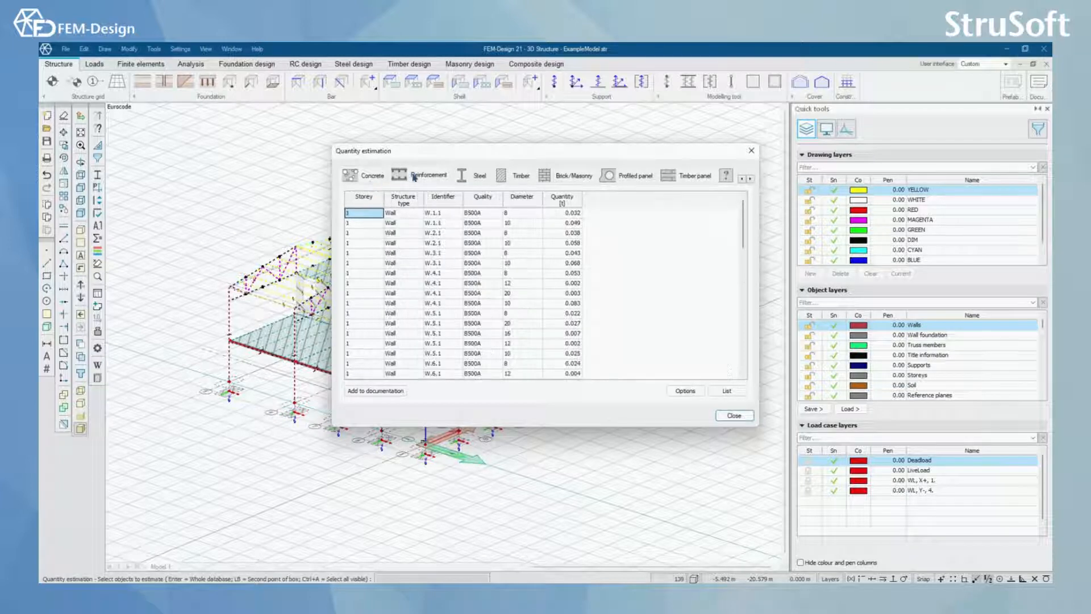
{"action": "left_click", "coordinate": [480, 175]}
{"action": "left_click", "coordinate": [519, 176]}
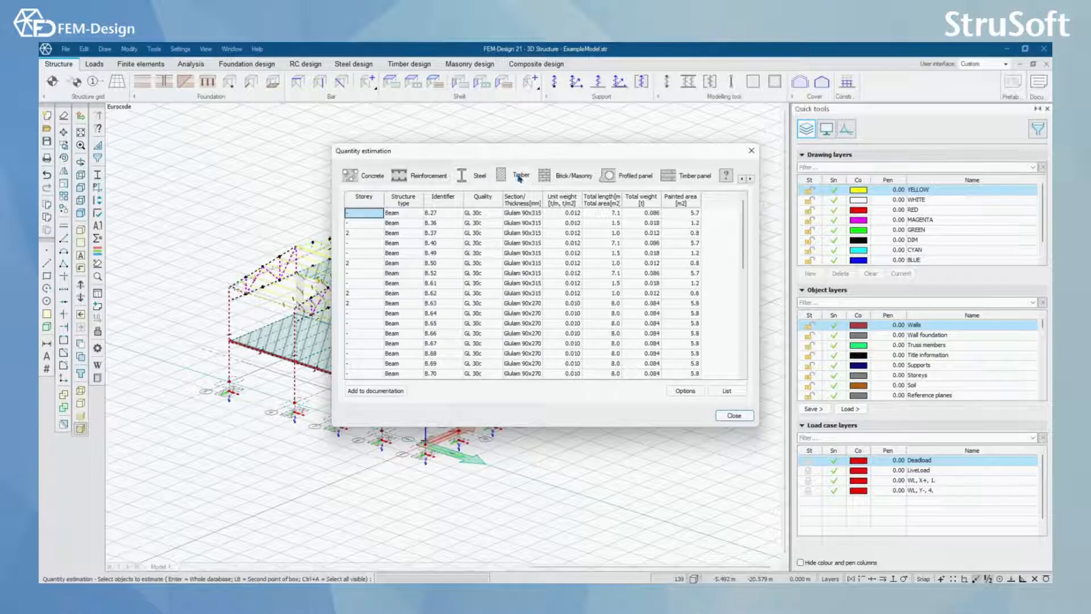
{"action": "left_click", "coordinate": [574, 180]}
{"action": "left_click", "coordinate": [622, 181]}
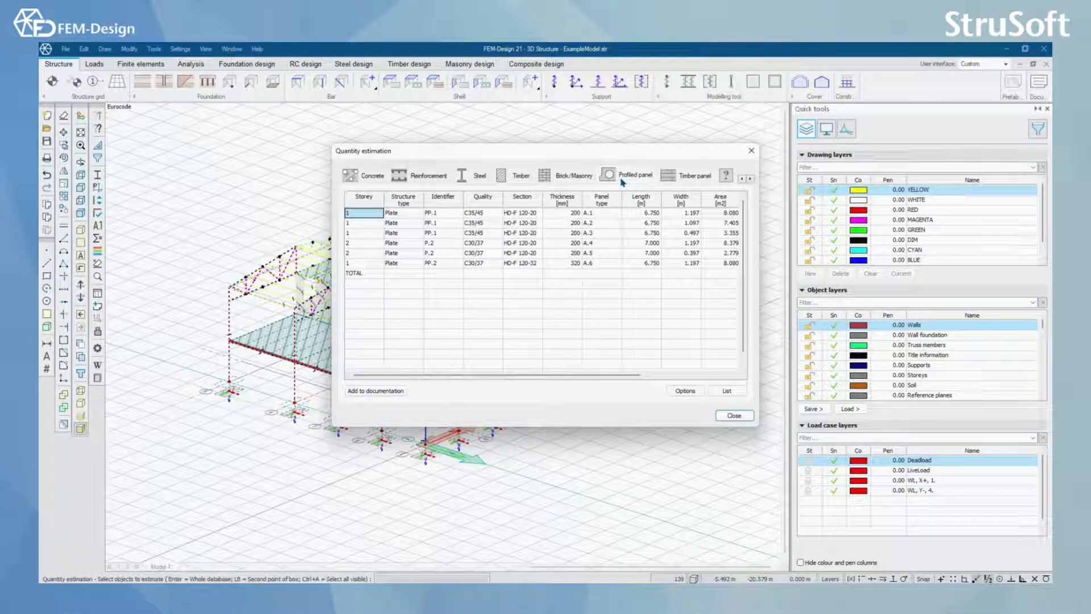
{"action": "left_click", "coordinate": [678, 181]}
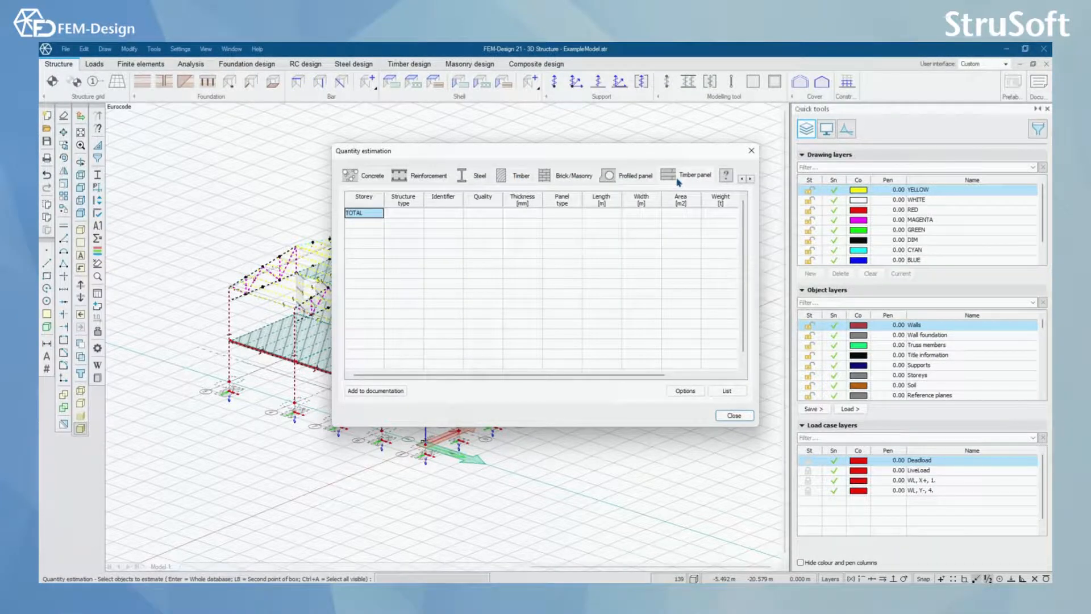
{"action": "left_click", "coordinate": [366, 175]}
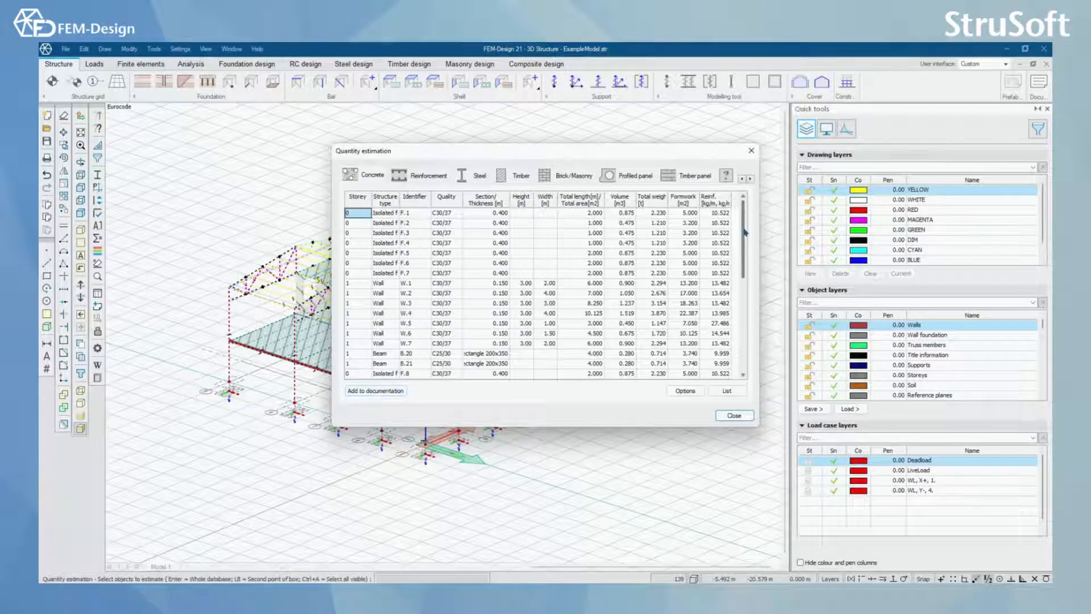
{"action": "scroll", "coordinate": [745, 305], "scroll_direction": "down", "scroll_amount": 3}
{"action": "scroll", "coordinate": [743, 347], "scroll_direction": "up", "scroll_amount": 3}
{"action": "left_click", "coordinate": [734, 415]}
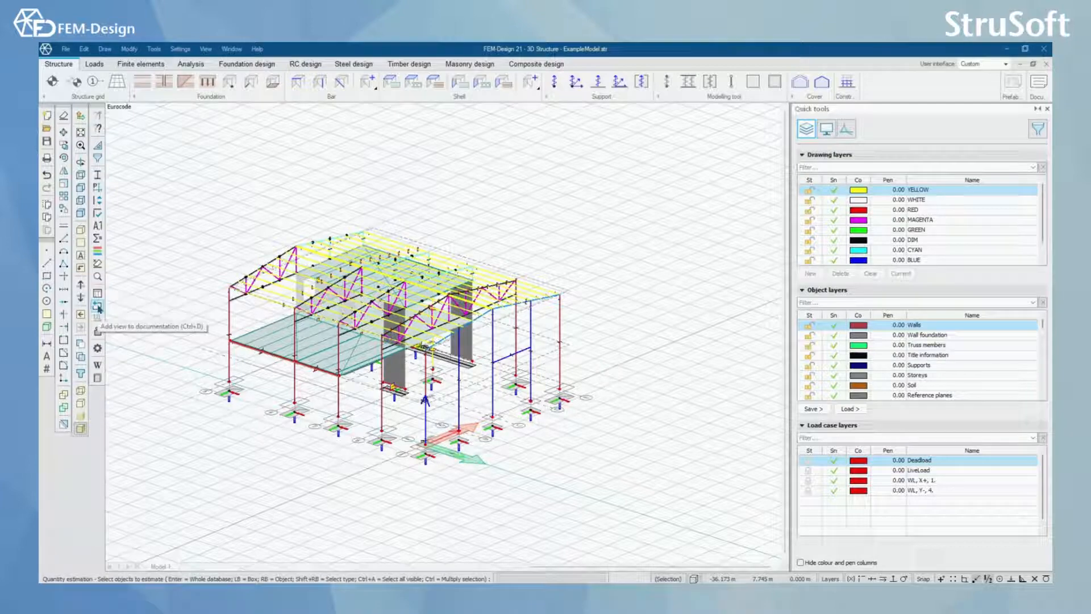
Step: Add a rotated, closer 3D view of the whole structure to the documentation
{"action": "scroll", "coordinate": [268, 473], "scroll_direction": "up", "scroll_amount": 5}
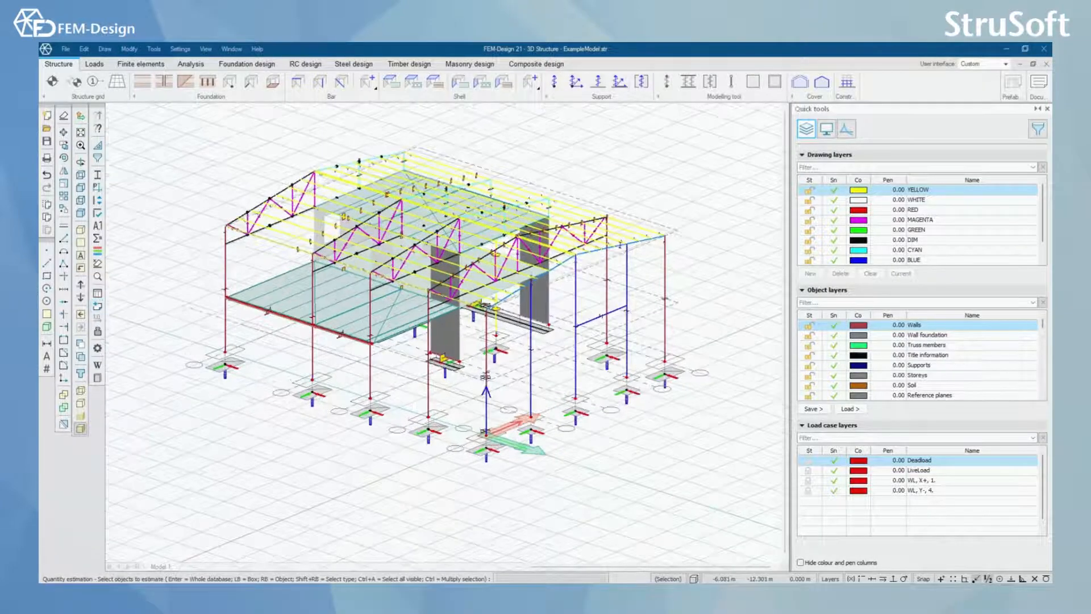
{"action": "scroll", "coordinate": [204, 476], "scroll_direction": "down", "scroll_amount": 2}
{"action": "middle_click_drag", "start_coordinate": [205, 476], "coordinate": [230, 472]}
{"action": "scroll", "coordinate": [262, 441], "scroll_direction": "up", "scroll_amount": 1}
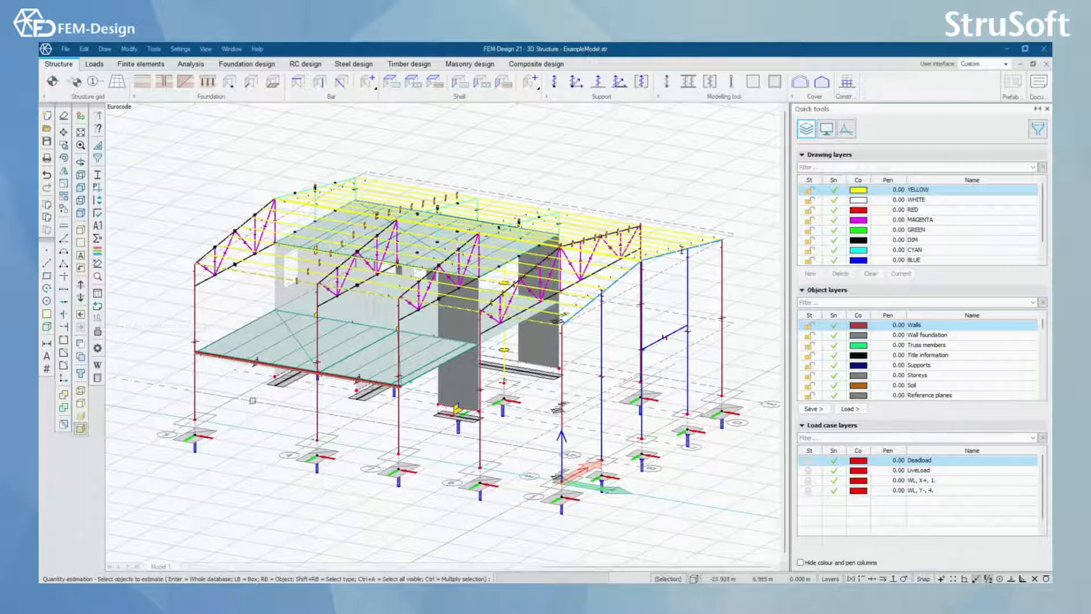
{"action": "left_click", "coordinate": [99, 307]}
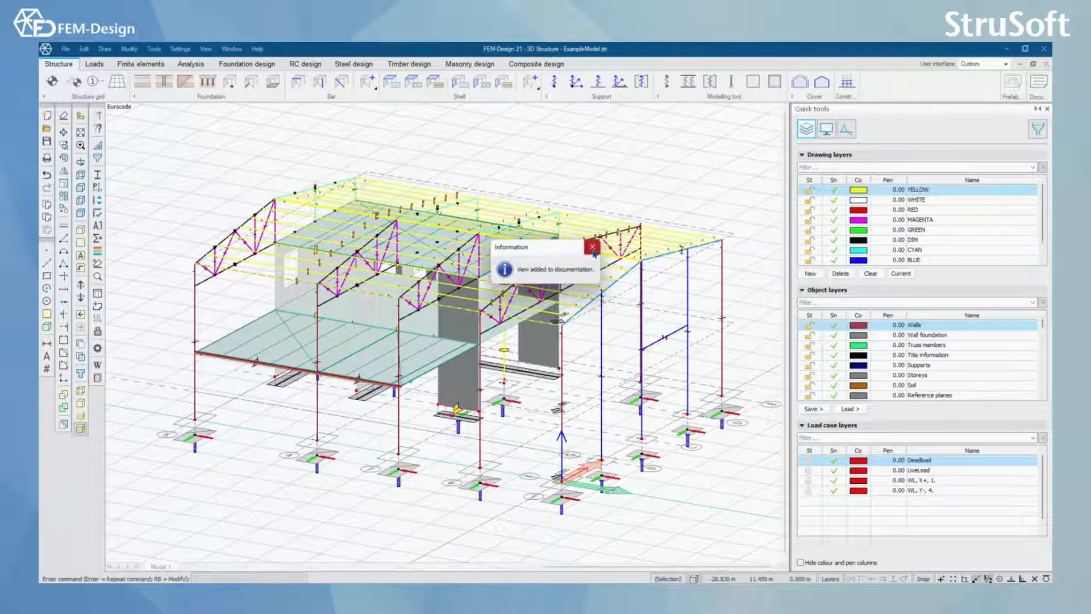
{"action": "left_click", "coordinate": [593, 249]}
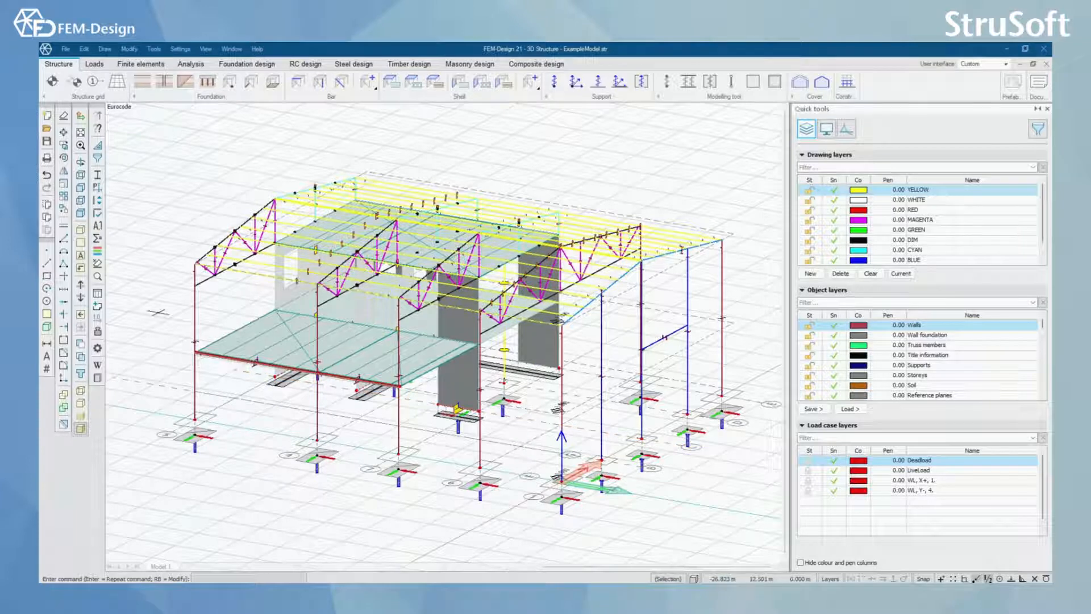
Step: Start listing tables for the whole structure, picked with a selection box around the model
{"action": "left_click", "coordinate": [98, 296]}
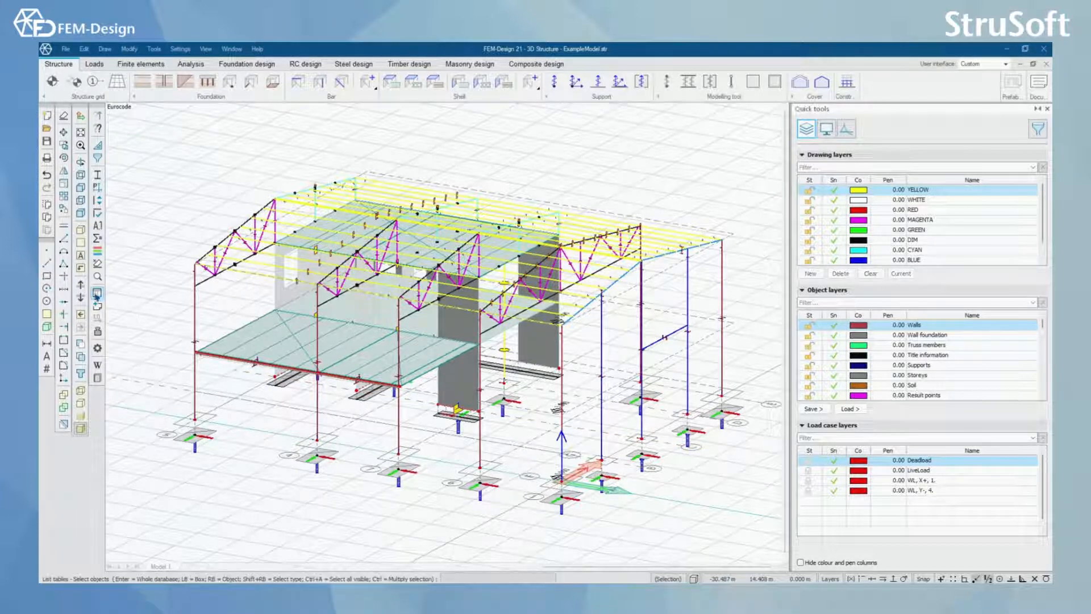
{"action": "scroll", "coordinate": [621, 263], "scroll_direction": "down", "scroll_amount": 2}
{"action": "scroll", "coordinate": [670, 353], "scroll_direction": "down", "scroll_amount": 3}
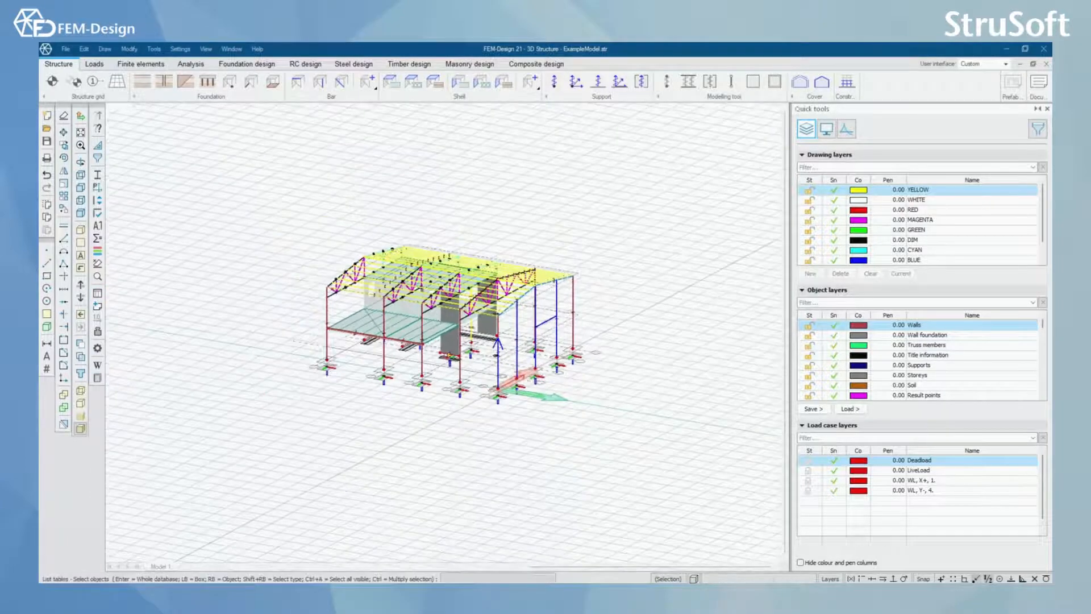
{"action": "left_click", "coordinate": [649, 185]}
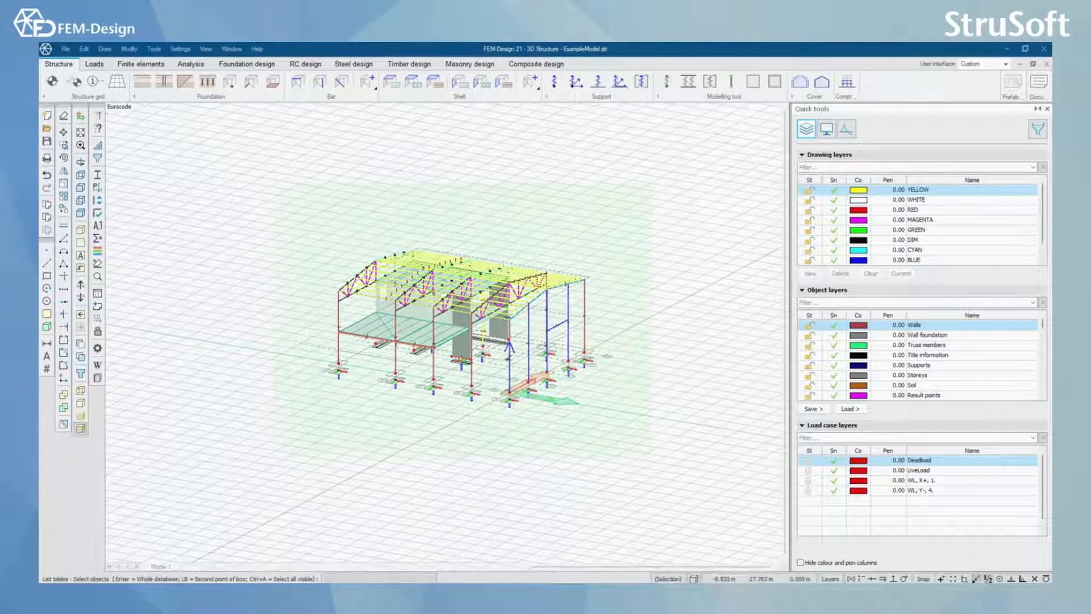
{"action": "left_click", "coordinate": [278, 455]}
{"action": "key", "text": "Return"}
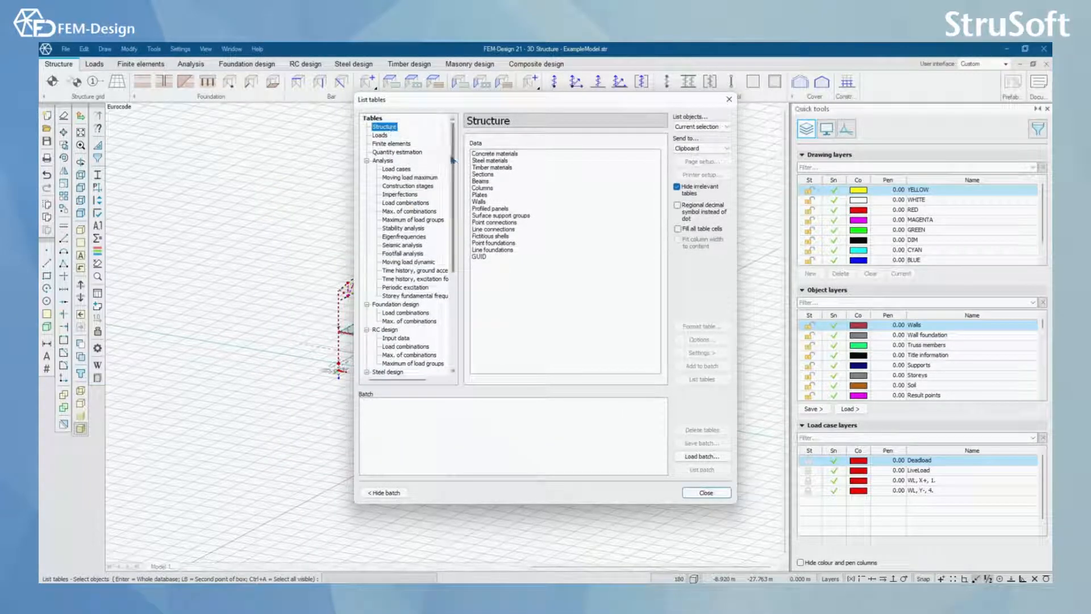
Step: Choose the Steel materials table from the Structure group, with Documentation as its output destination
{"action": "mouse_move", "coordinate": [452, 173]}
{"action": "left_mouse_down"}
{"action": "mouse_move", "coordinate": [450, 267]}
{"action": "mouse_move", "coordinate": [465, 159]}
{"action": "mouse_move", "coordinate": [460, 265]}
{"action": "mouse_move", "coordinate": [452, 188]}
{"action": "left_mouse_up"}
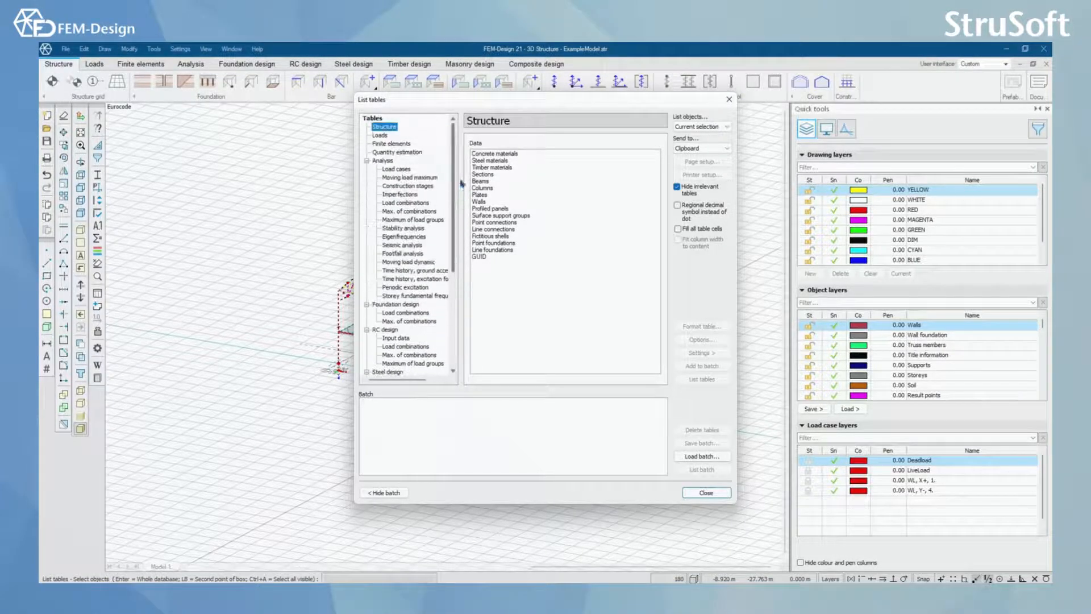
{"action": "left_click", "coordinate": [383, 135]}
{"action": "left_click", "coordinate": [387, 127]}
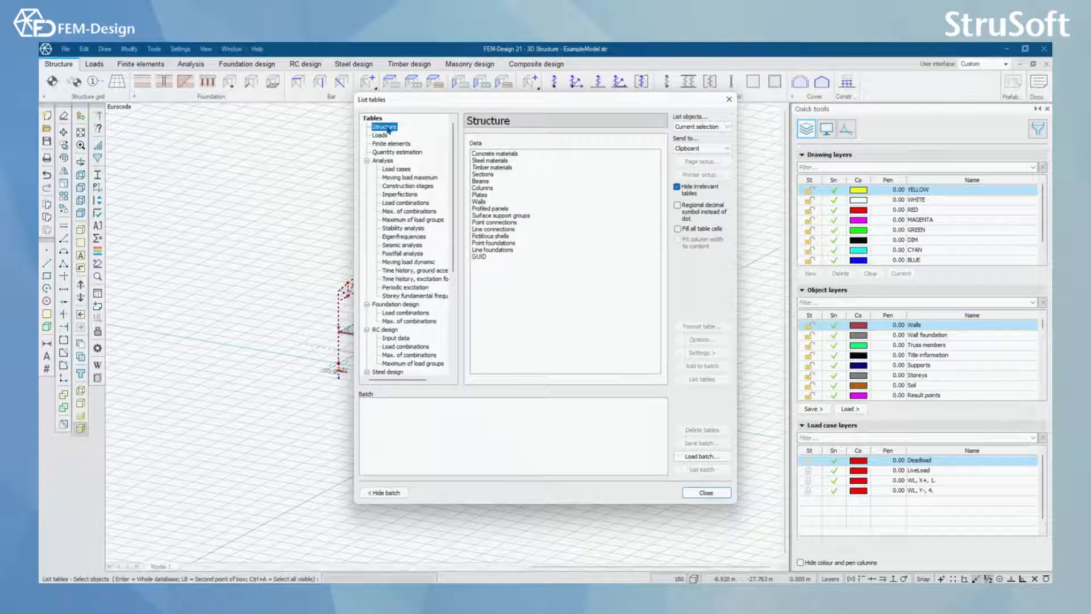
{"action": "left_click", "coordinate": [503, 161]}
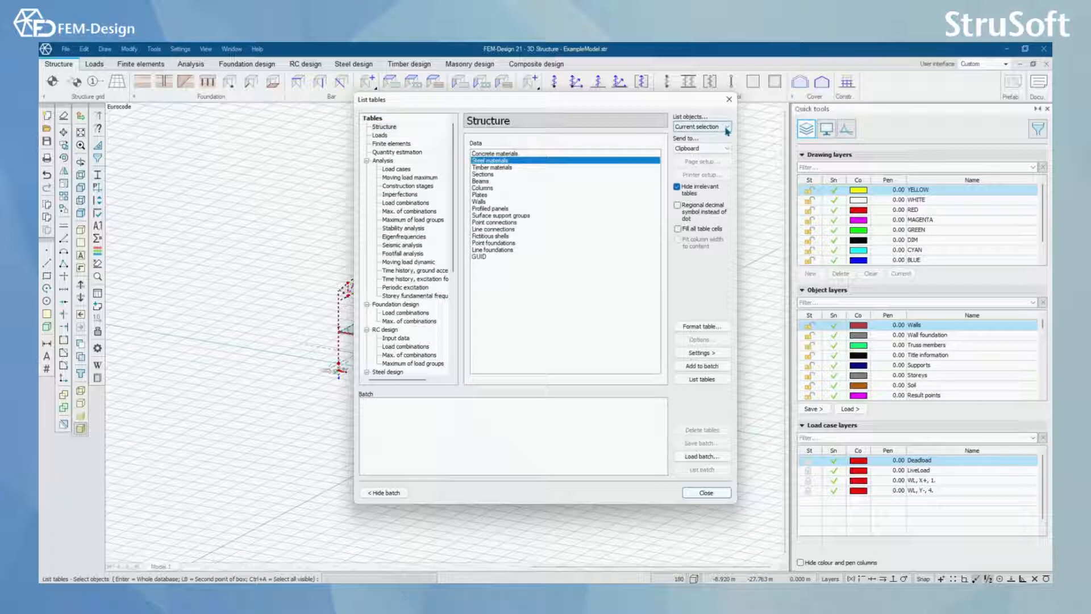
{"action": "left_click", "coordinate": [727, 128]}
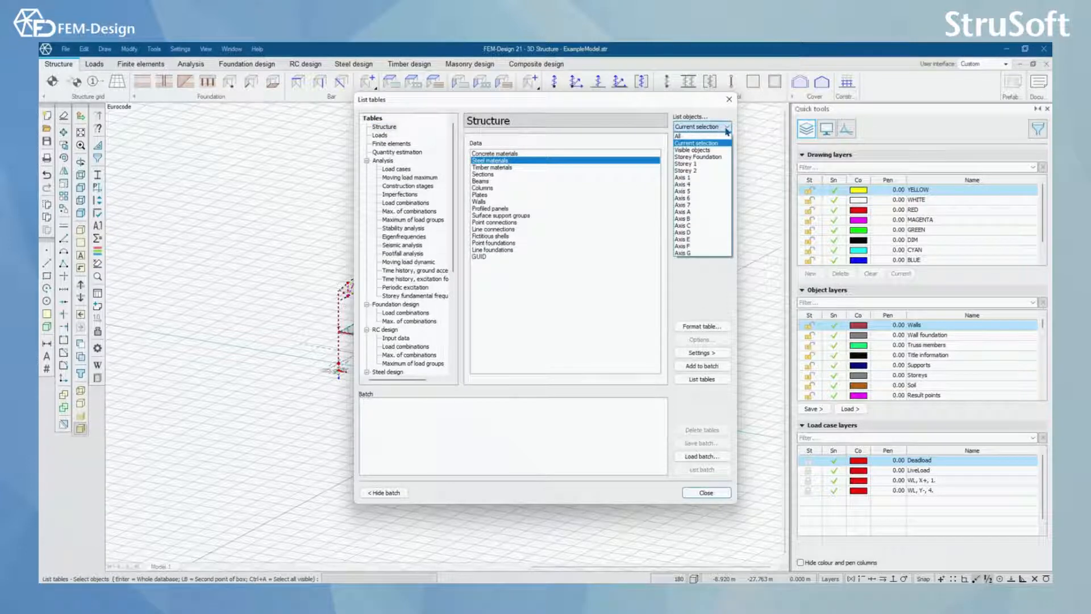
{"action": "left_click", "coordinate": [727, 130]}
{"action": "left_click", "coordinate": [726, 148]}
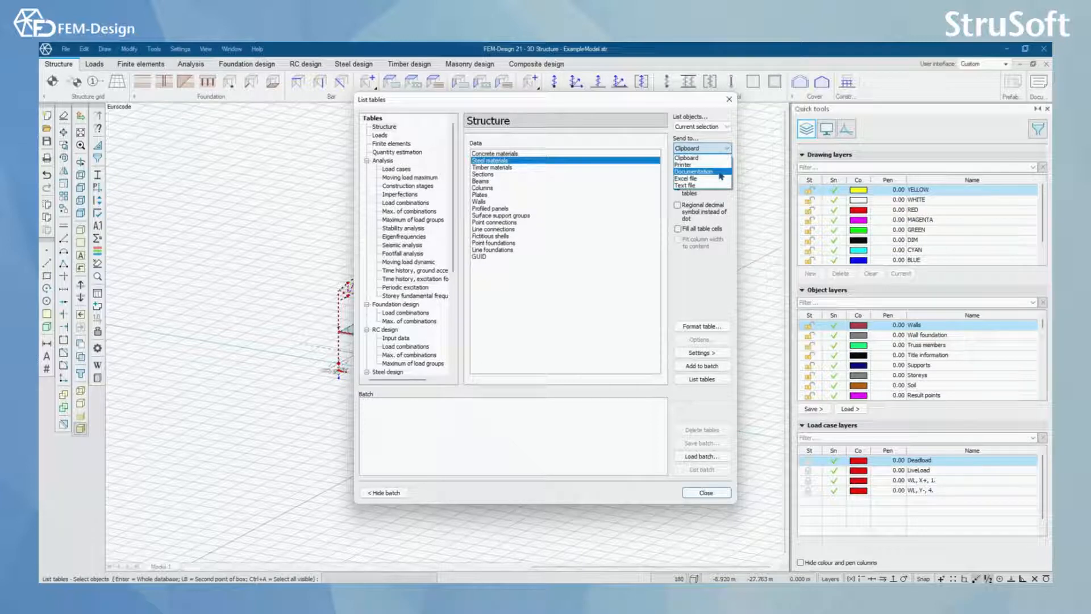
{"action": "left_click", "coordinate": [719, 172]}
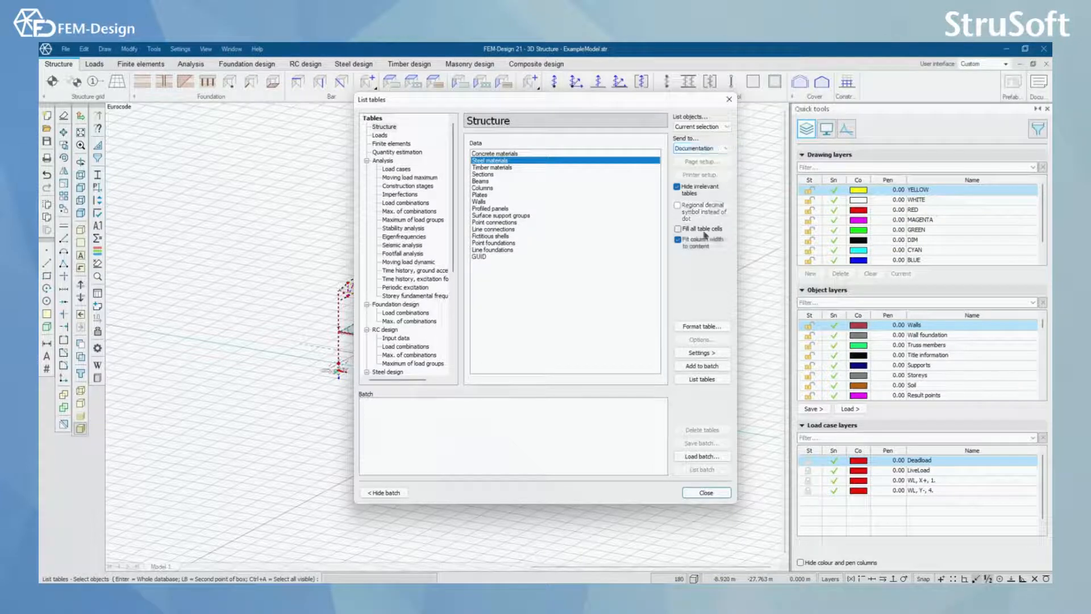
Step: Examine the column properties in the steel materials table format, including Density, Poisson's ratio and Gamma Mfi, without saving changes
{"action": "left_click", "coordinate": [710, 329]}
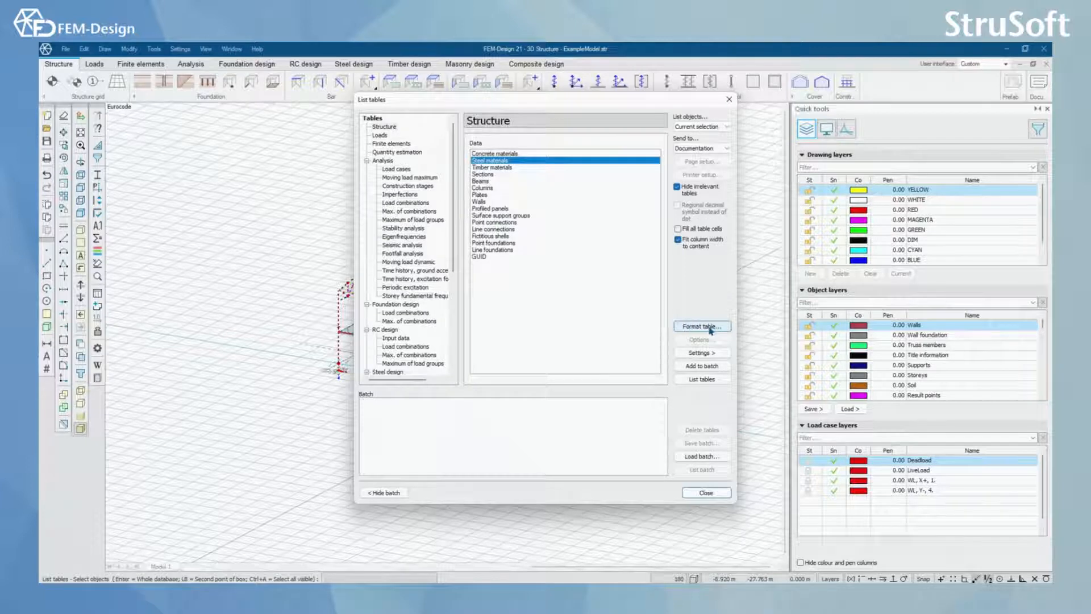
{"action": "left_click", "coordinate": [689, 290]}
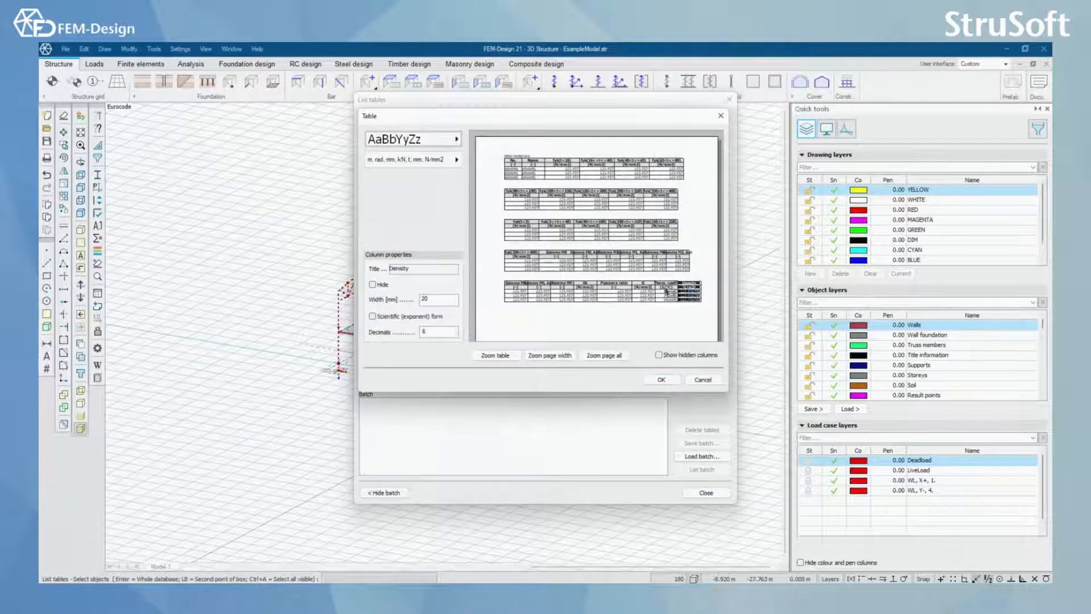
{"action": "left_click", "coordinate": [668, 290]}
{"action": "left_click", "coordinate": [612, 288]}
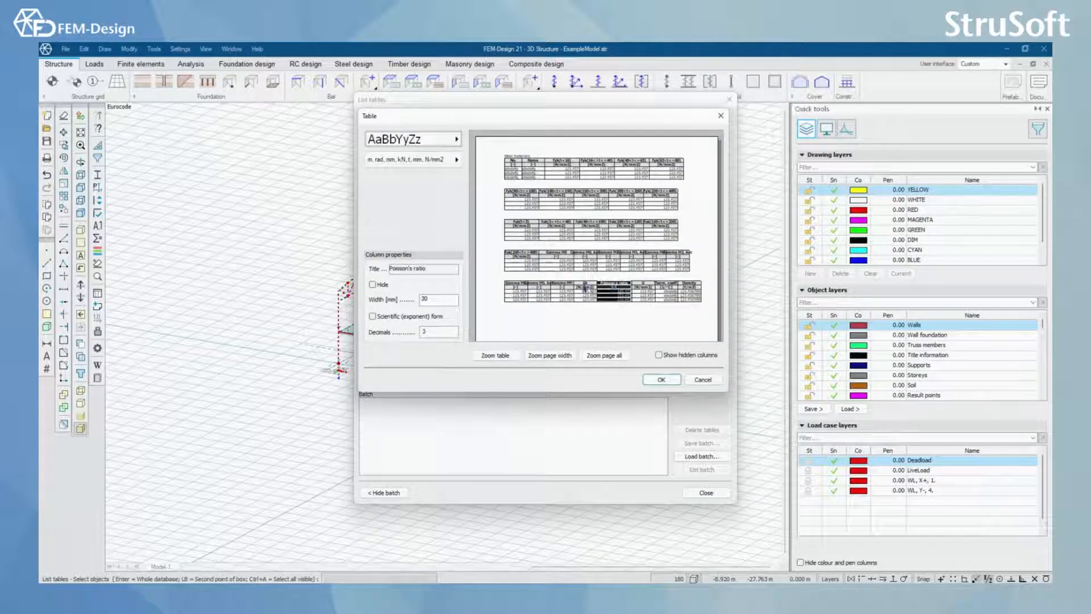
{"action": "left_click", "coordinate": [587, 289]}
{"action": "left_click", "coordinate": [568, 291]}
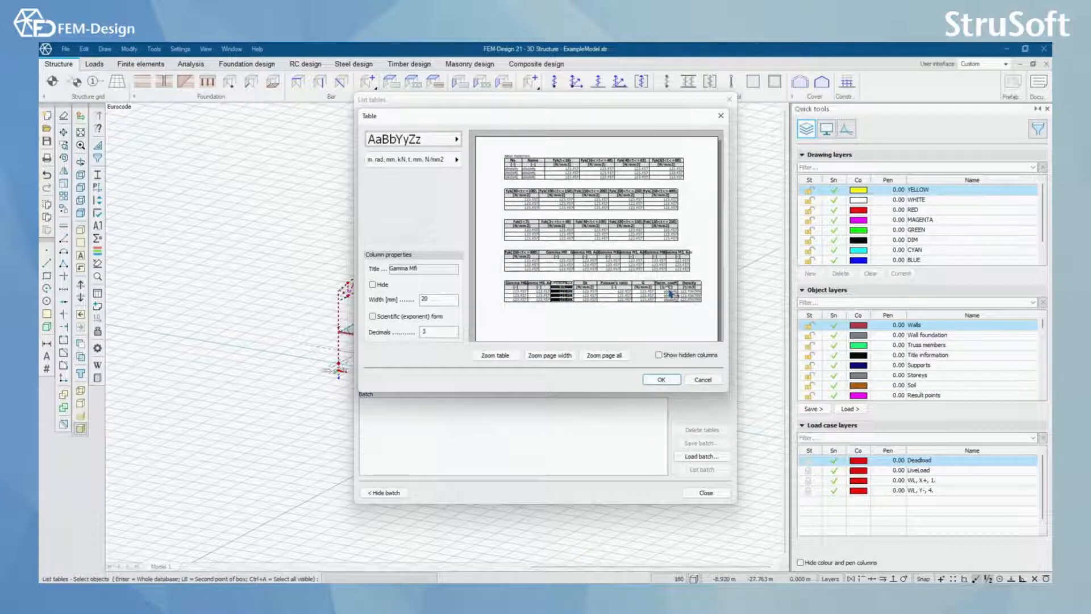
{"action": "left_click", "coordinate": [710, 380]}
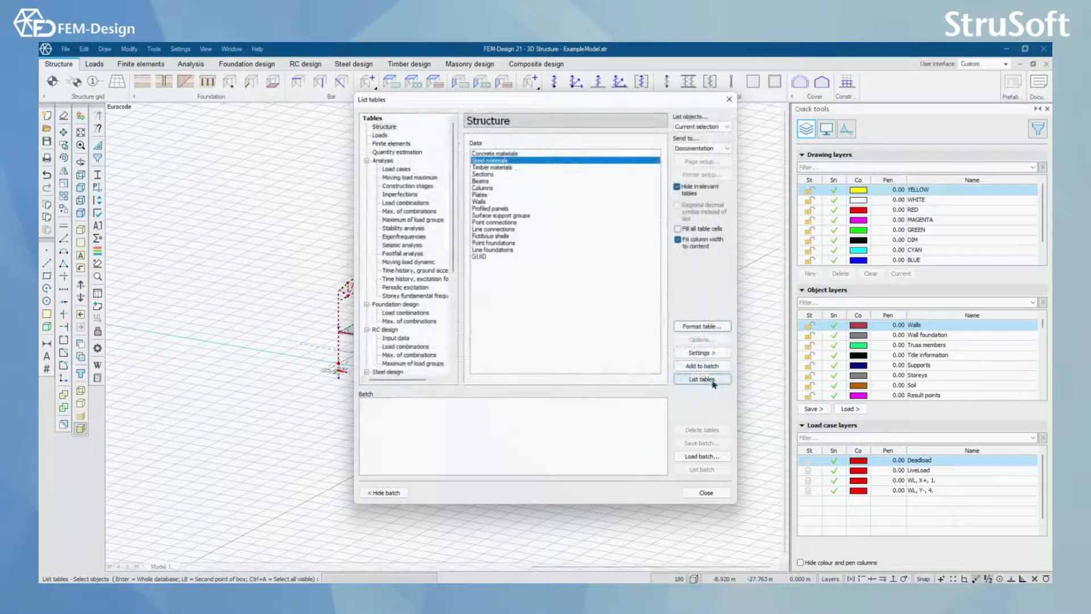
Step: List the steel materials table to the documentation, check its last Steel materials entry there, and return to the model
{"action": "left_click", "coordinate": [703, 379]}
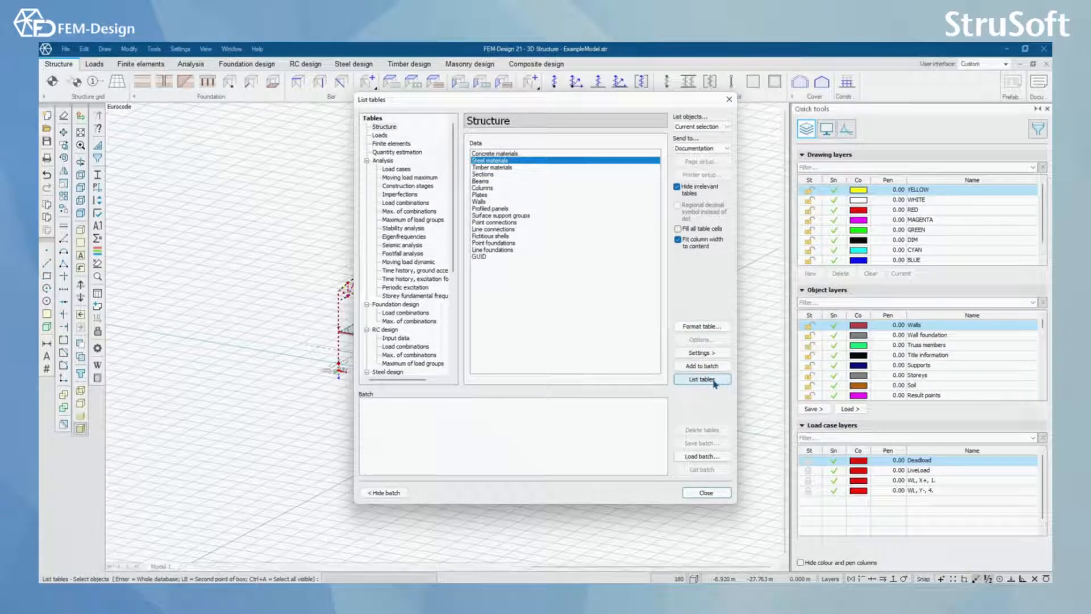
{"action": "left_click", "coordinate": [706, 493]}
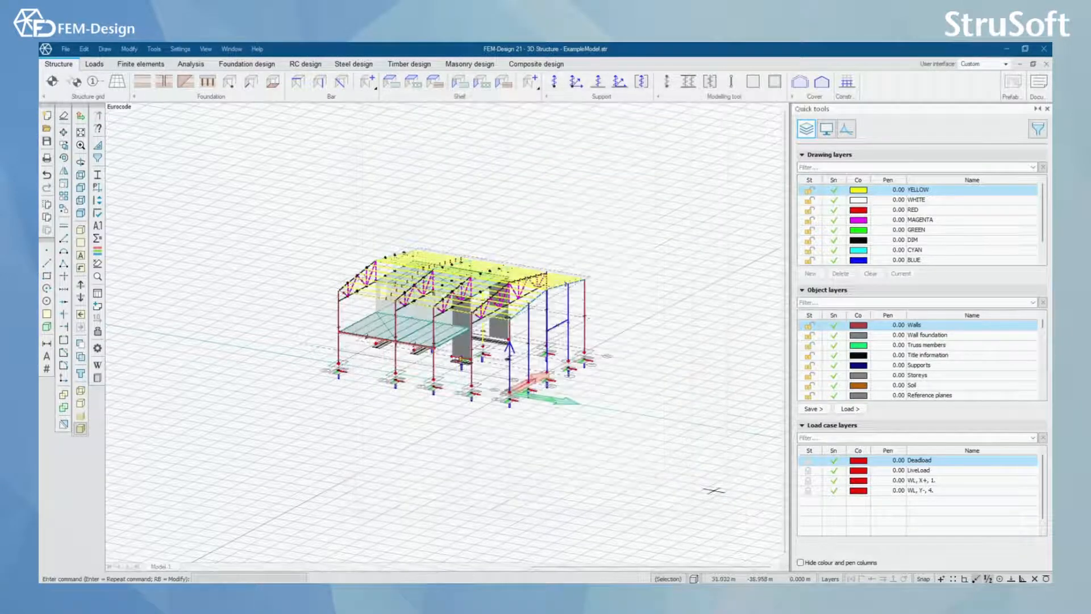
{"action": "left_click", "coordinate": [1039, 81]}
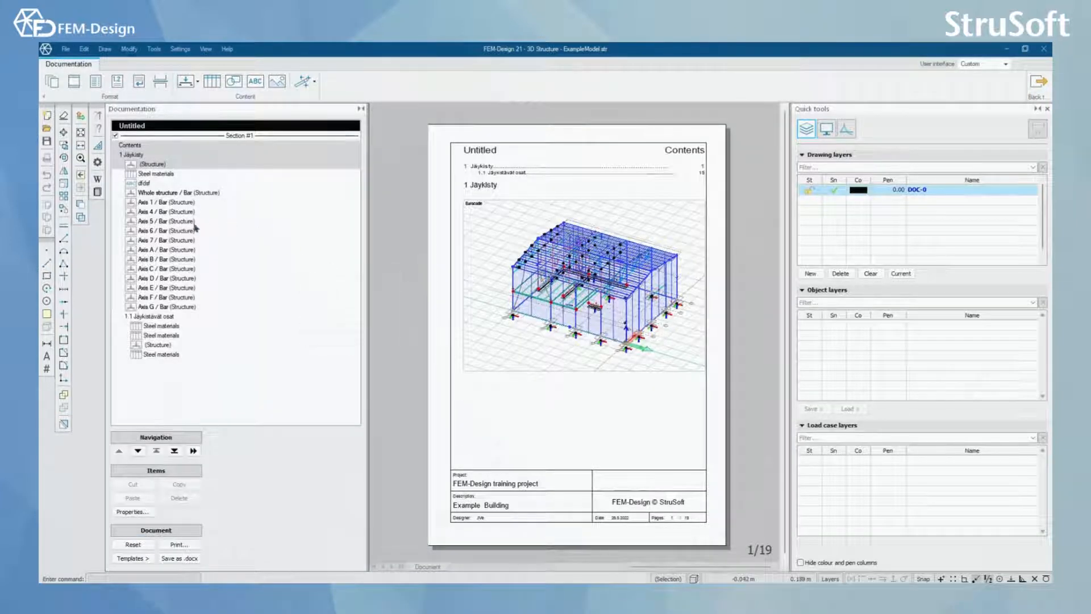
{"action": "double_click", "coordinate": [169, 355]}
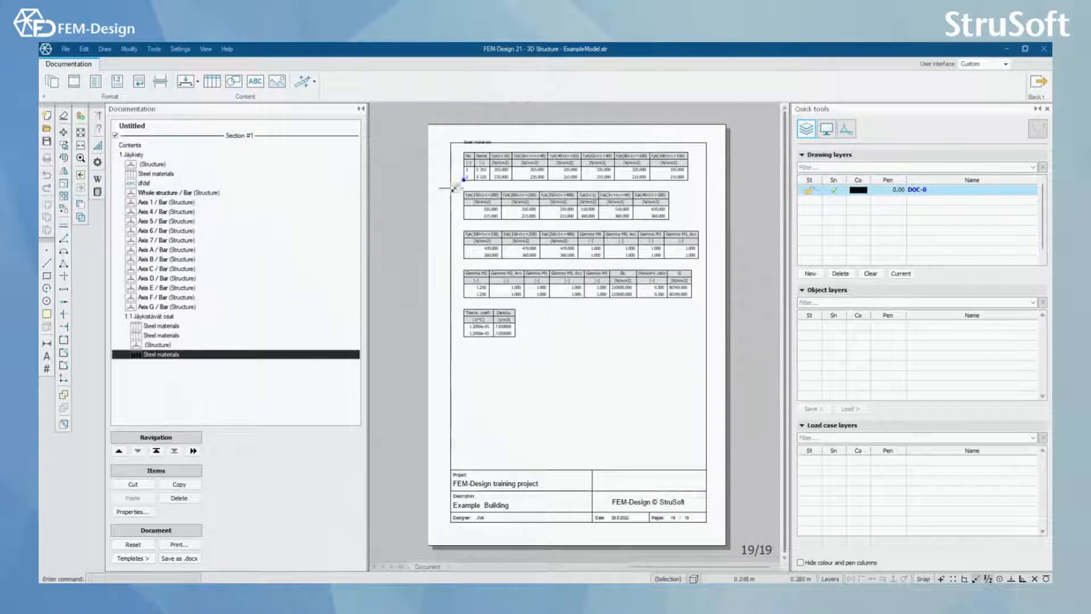
{"action": "left_click", "coordinate": [1037, 85]}
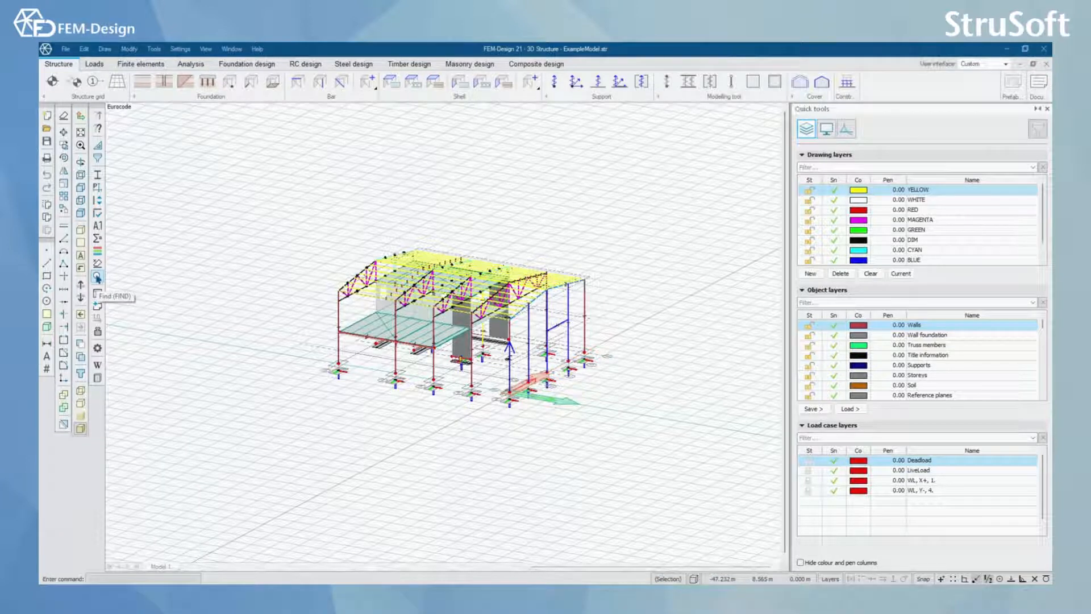
Step: Find the object with ID B.45 in the model, inspect its surroundings, and close the Find tool
{"action": "left_click", "coordinate": [98, 277]}
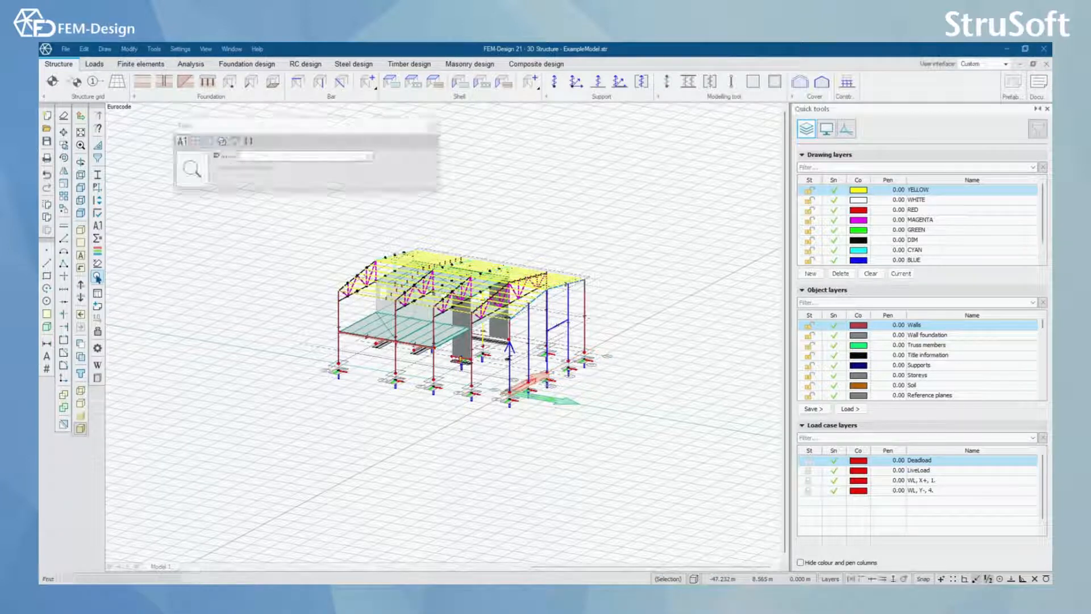
{"action": "left_click", "coordinate": [368, 157]}
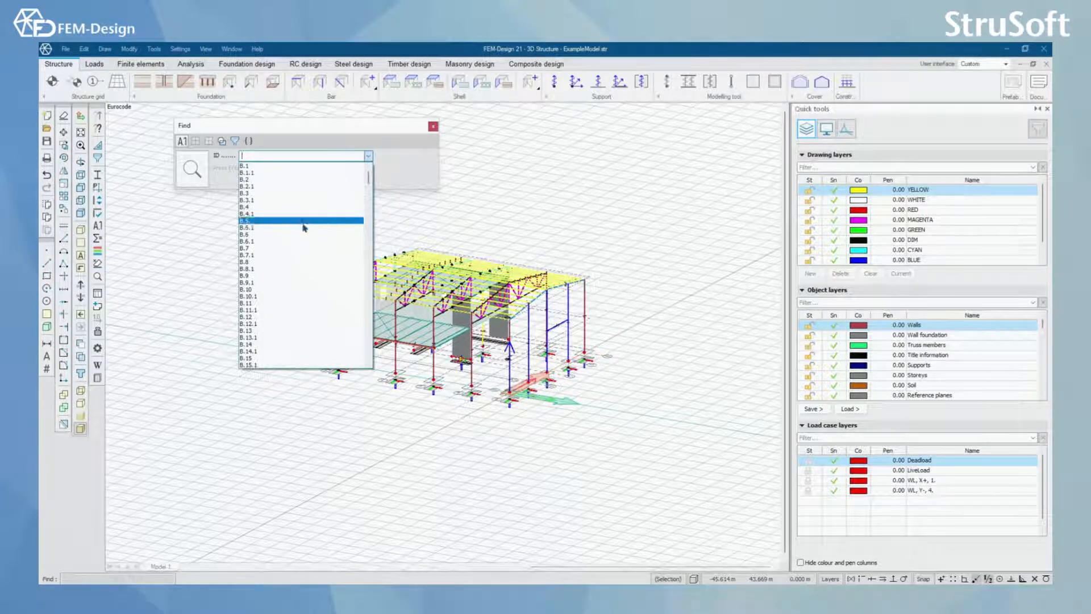
{"action": "scroll", "coordinate": [311, 307], "scroll_direction": "down", "scroll_amount": 4}
{"action": "scroll", "coordinate": [311, 307], "scroll_direction": "down", "scroll_amount": 20}
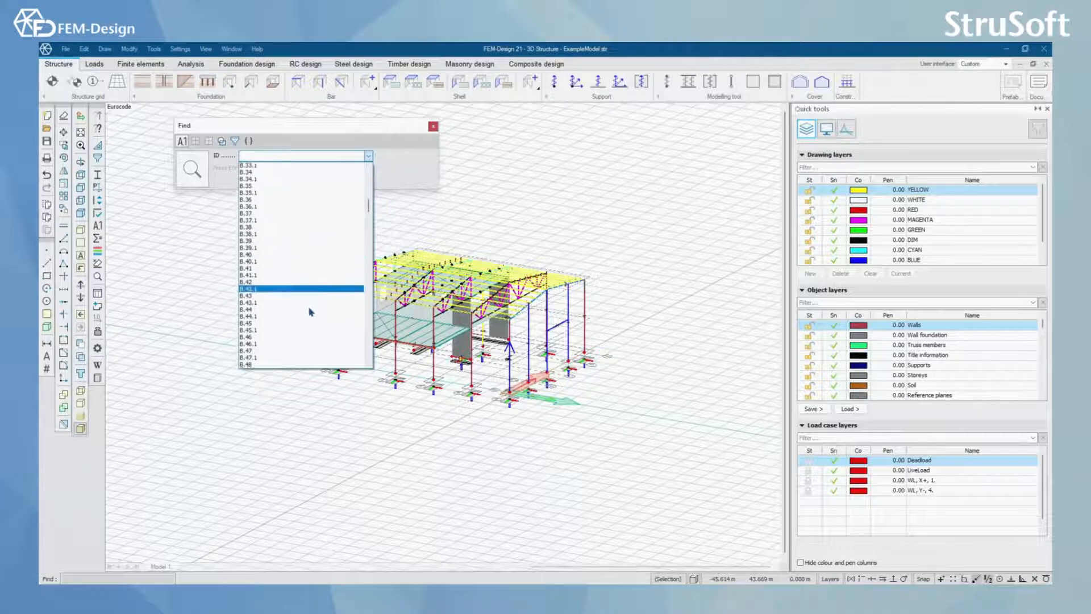
{"action": "scroll", "coordinate": [311, 312], "scroll_direction": "down", "scroll_amount": 1}
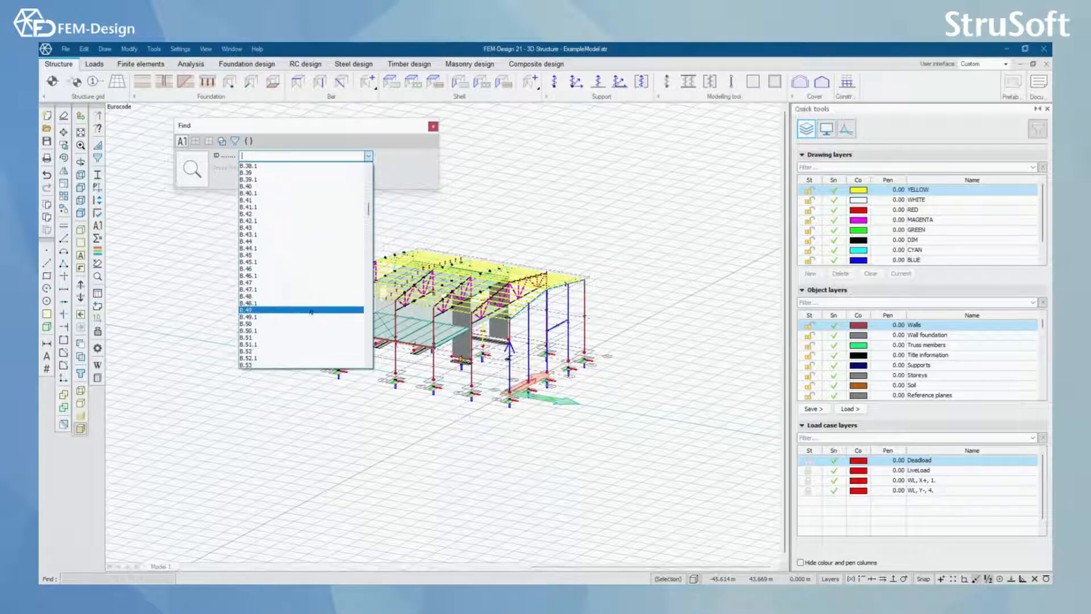
{"action": "left_click", "coordinate": [279, 256]}
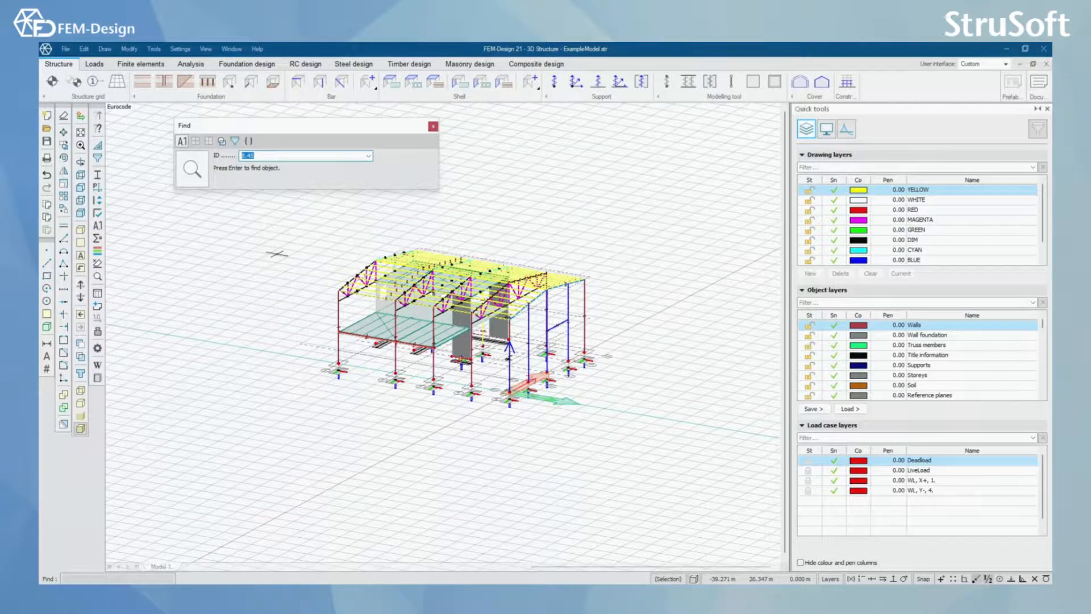
{"action": "scroll", "coordinate": [409, 285], "scroll_direction": "up", "scroll_amount": 2}
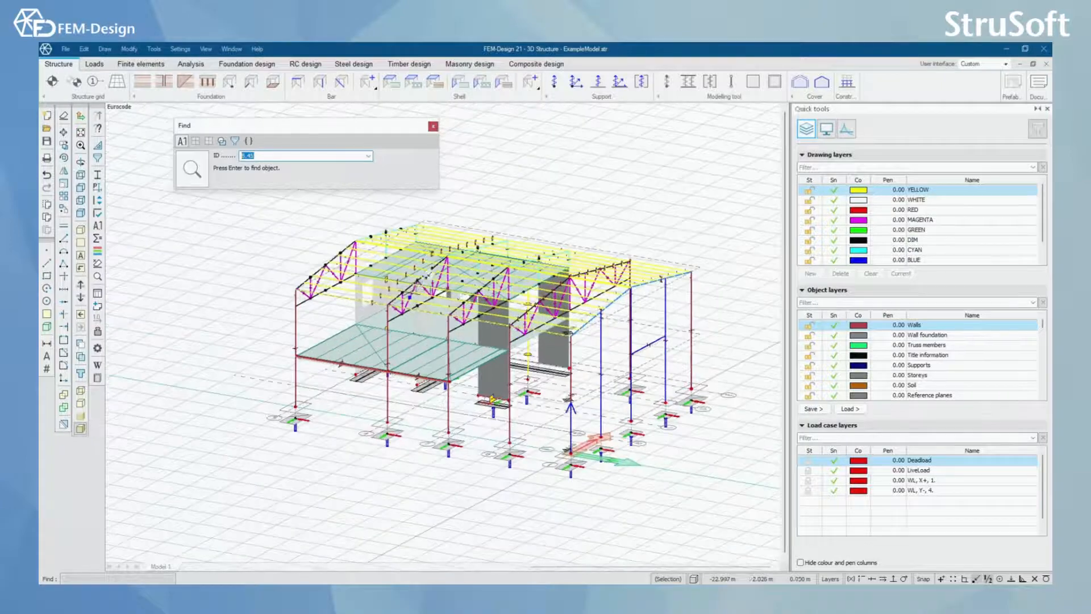
{"action": "scroll", "coordinate": [421, 282], "scroll_direction": "up", "scroll_amount": 3}
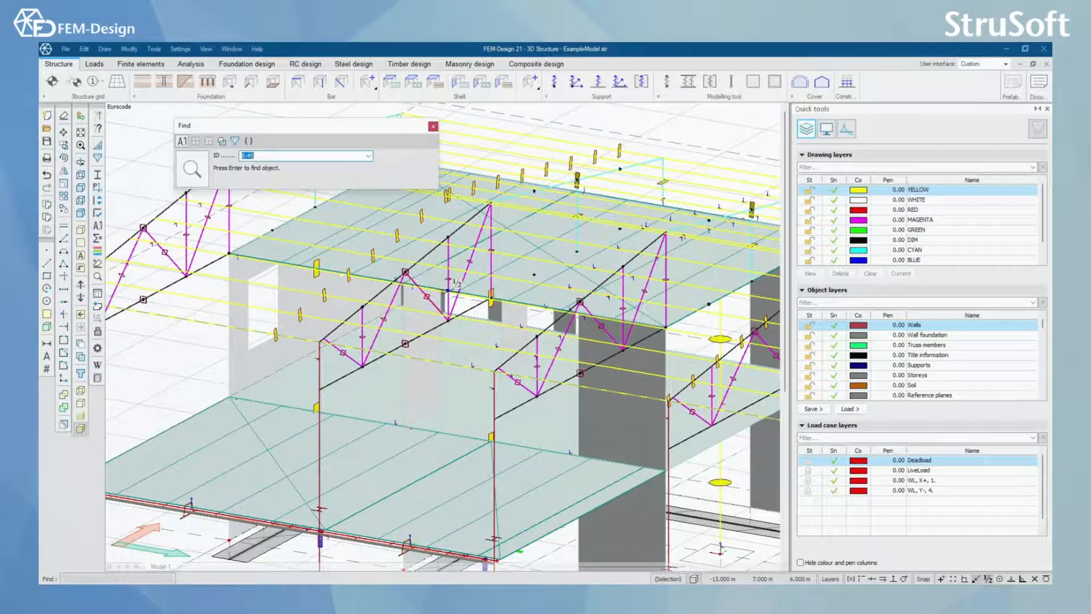
{"action": "scroll", "coordinate": [449, 291], "scroll_direction": "down", "scroll_amount": 5}
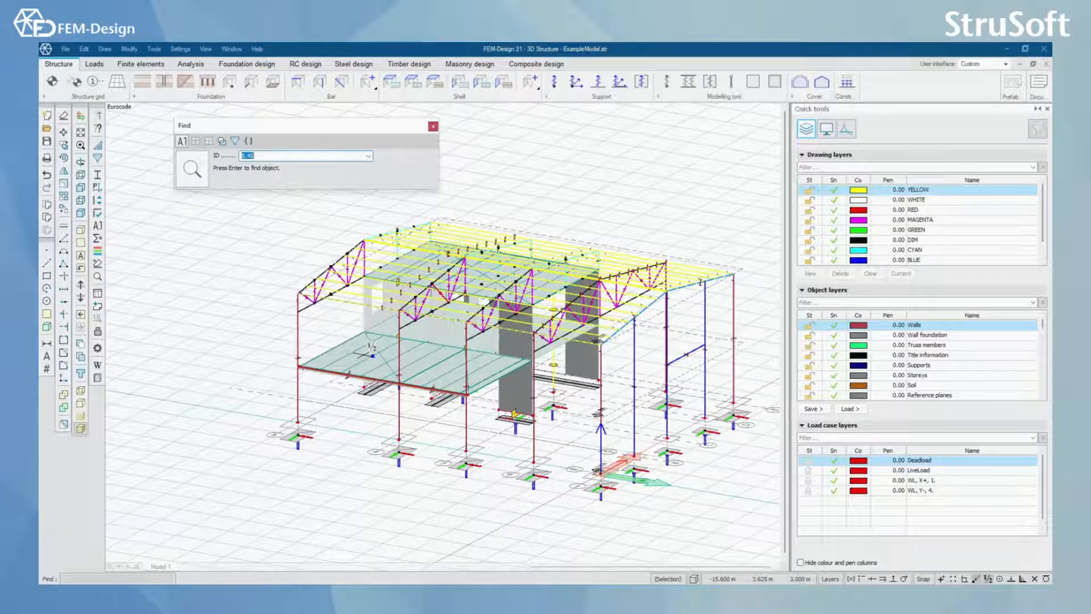
{"action": "left_click", "coordinate": [433, 126]}
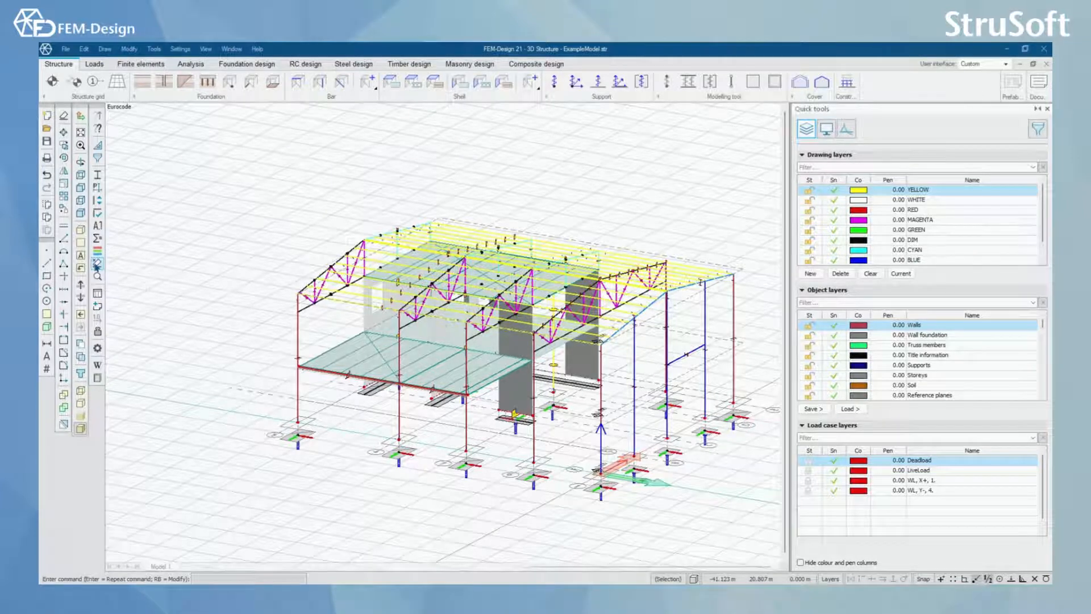
Step: Examine the object types offered by the Delete all tool, including Cover, and leave it without deleting anything
{"action": "left_click", "coordinate": [96, 264]}
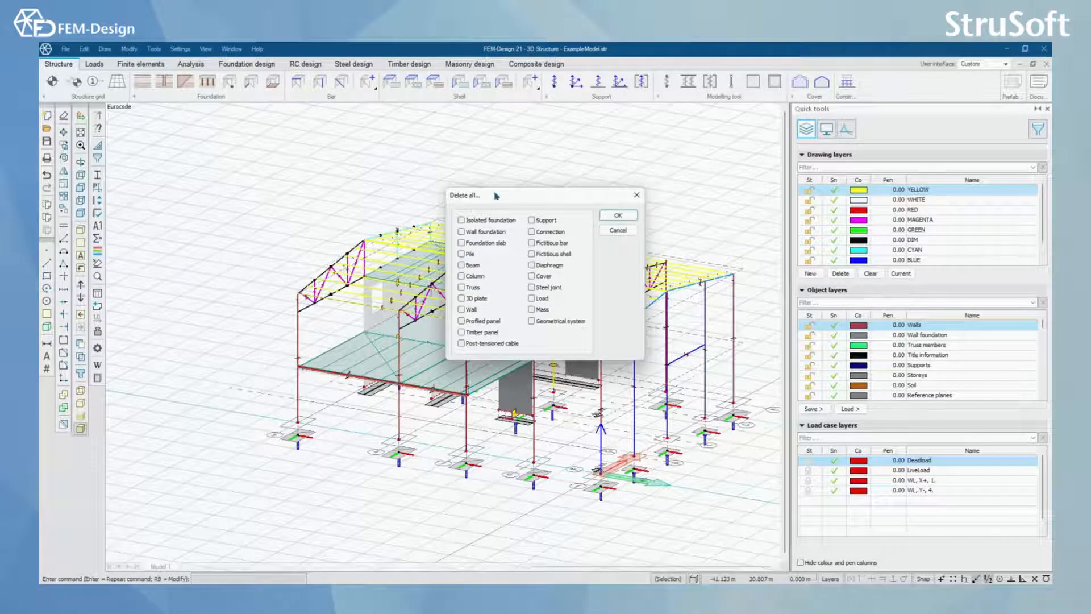
{"action": "left_click_drag", "start_coordinate": [507, 201], "coordinate": [559, 155]}
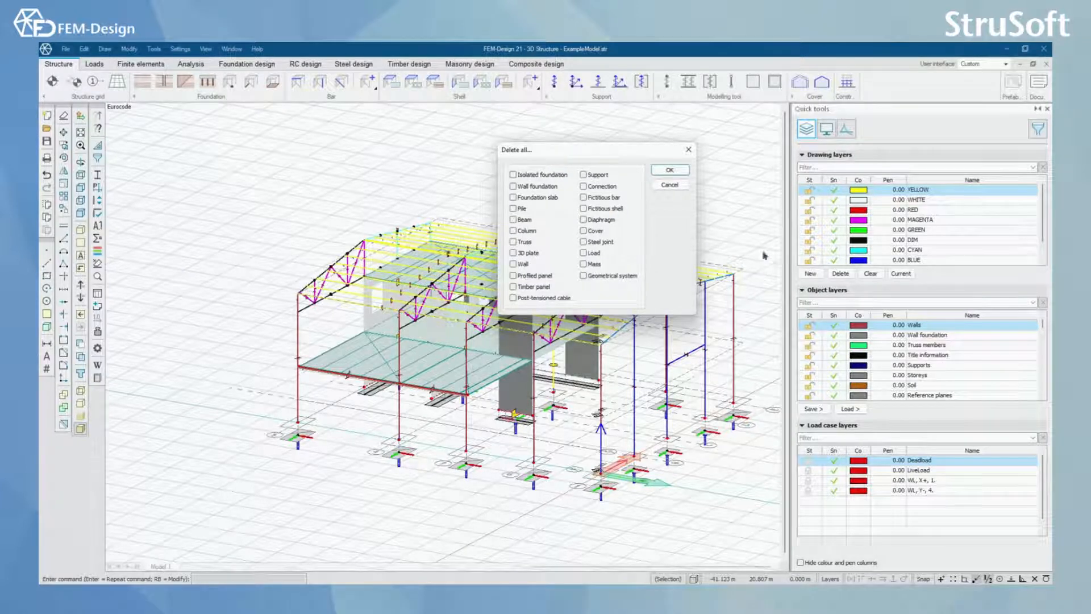
{"action": "left_click_drag", "start_coordinate": [612, 149], "coordinate": [623, 147]}
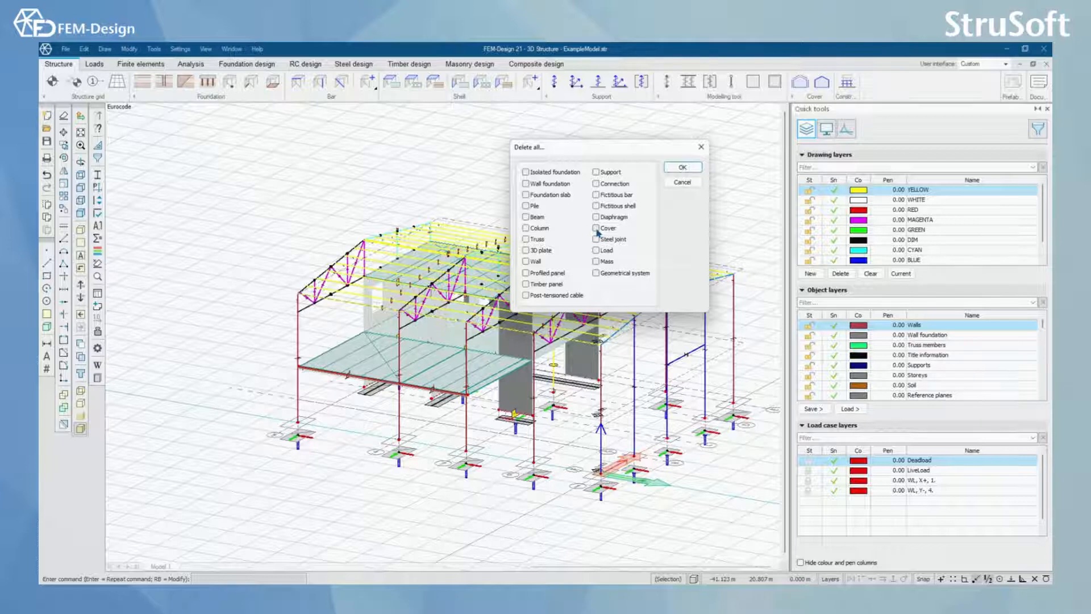
{"action": "left_click", "coordinate": [595, 229]}
{"action": "left_click", "coordinate": [683, 182]}
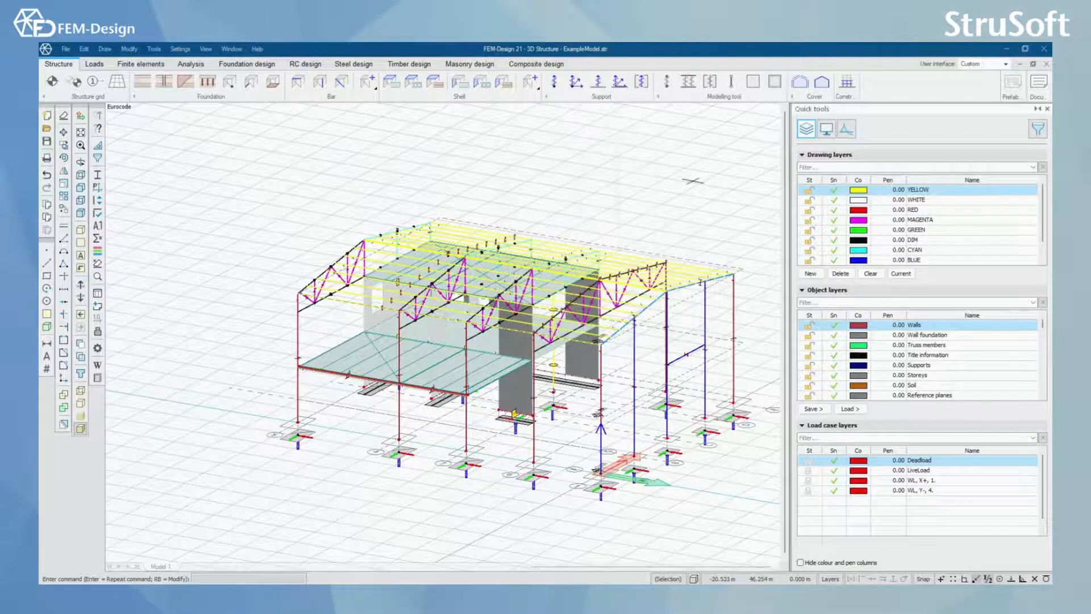
Step: Examine the Colour schema's object types and display modes against the model, such as Cross-section for beams, columns and trusses
{"action": "left_click", "coordinate": [100, 254]}
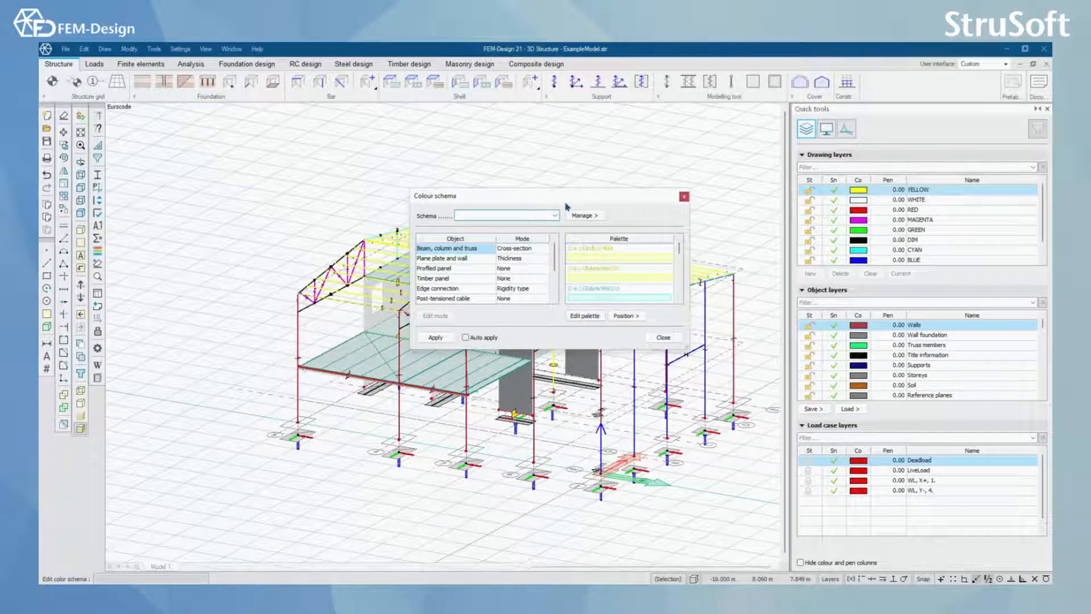
{"action": "left_click_drag", "start_coordinate": [563, 203], "coordinate": [277, 128]}
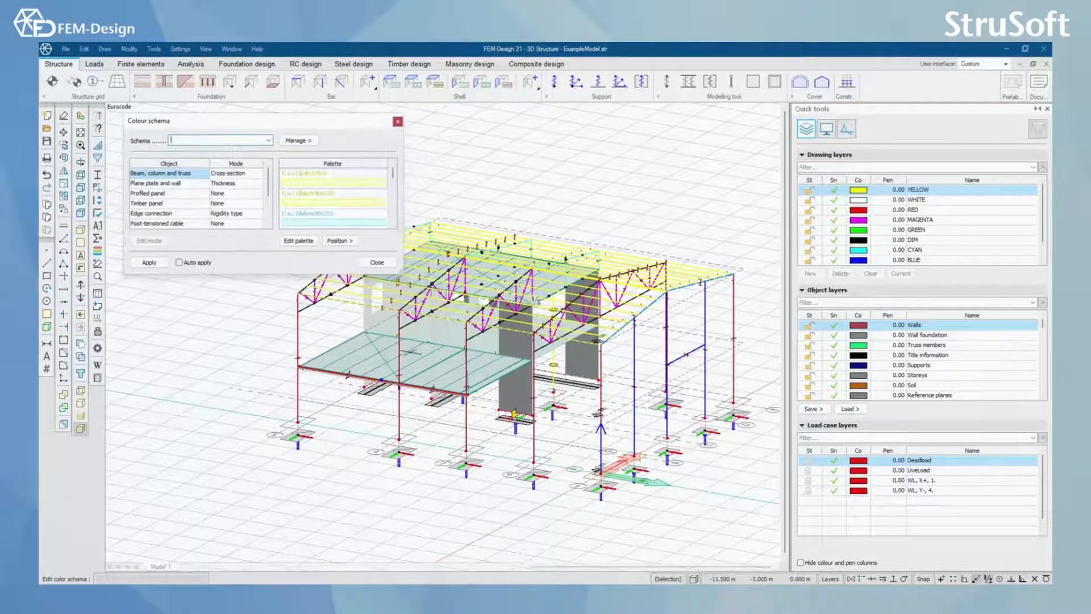
{"action": "scroll", "coordinate": [436, 406], "scroll_direction": "up", "scroll_amount": 2}
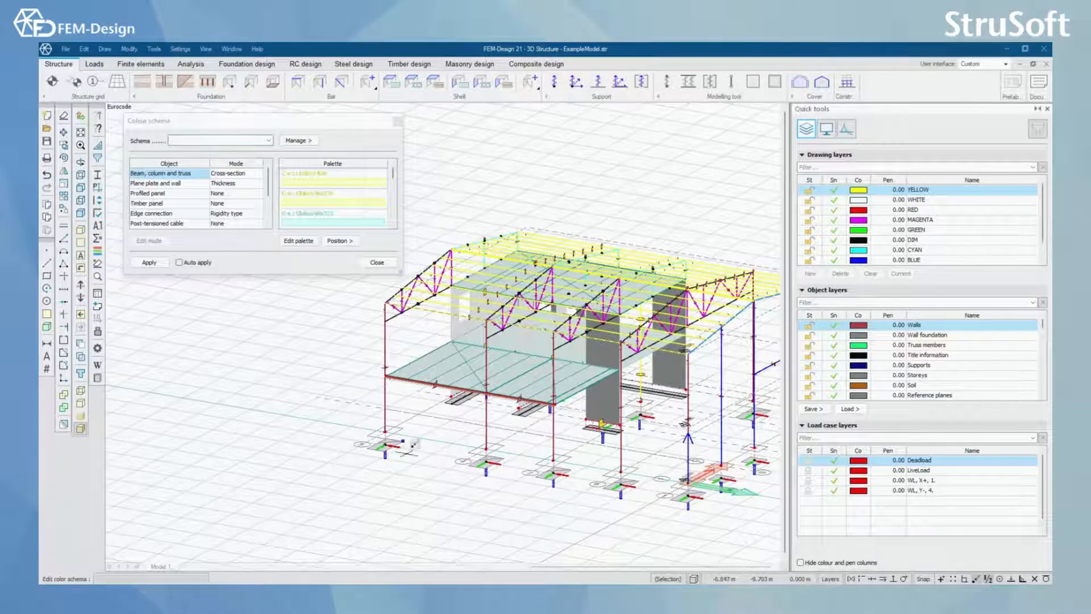
{"action": "middle_click_drag", "start_coordinate": [427, 354], "coordinate": [442, 378]}
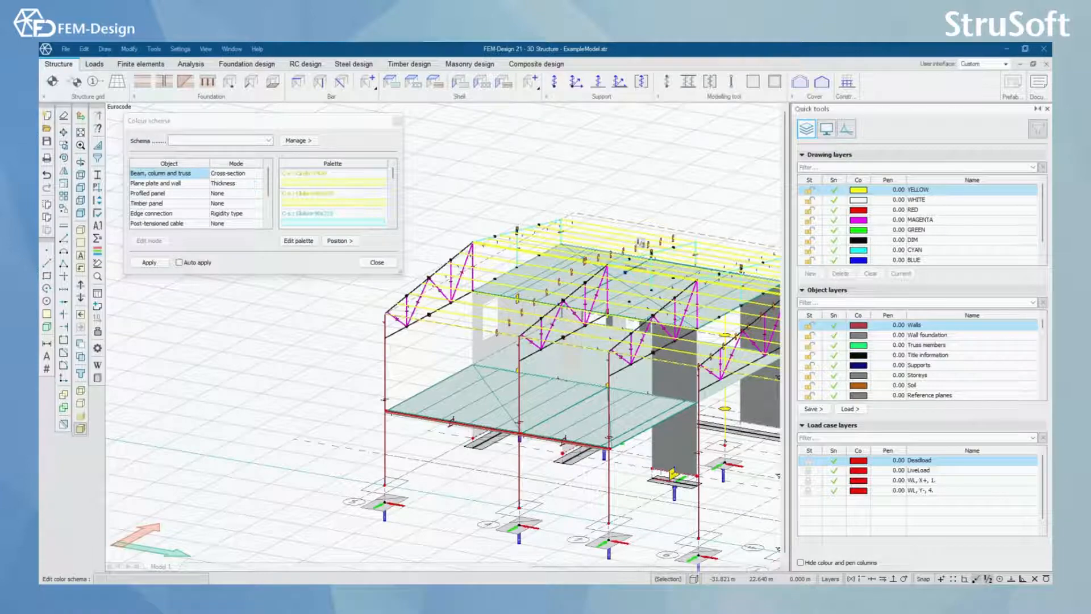
{"action": "middle_click_drag", "start_coordinate": [530, 351], "coordinate": [587, 364]}
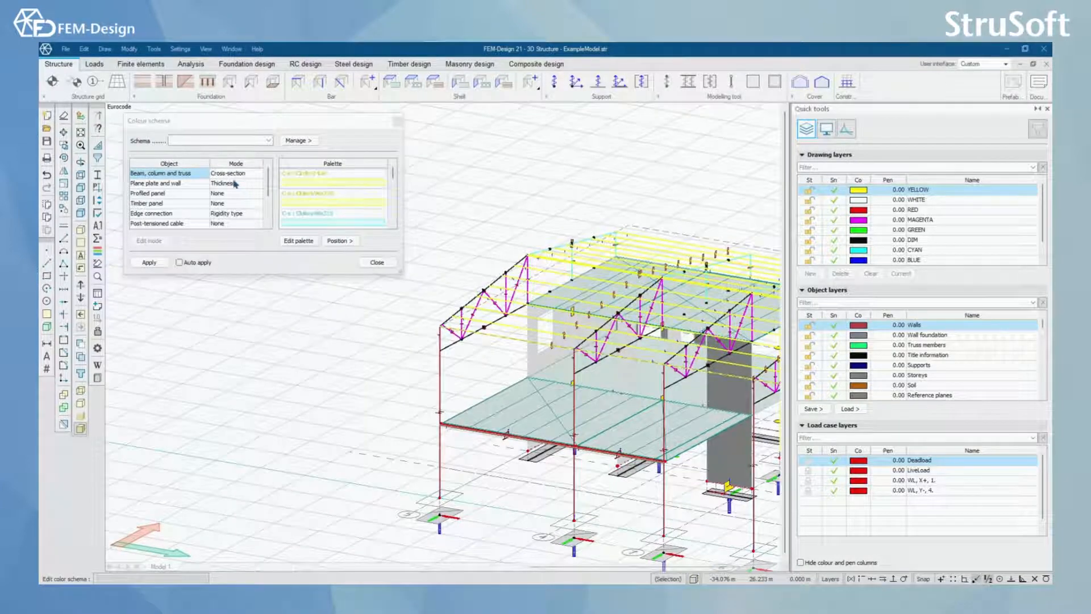
{"action": "scroll", "coordinate": [503, 305], "scroll_direction": "down", "scroll_amount": 2}
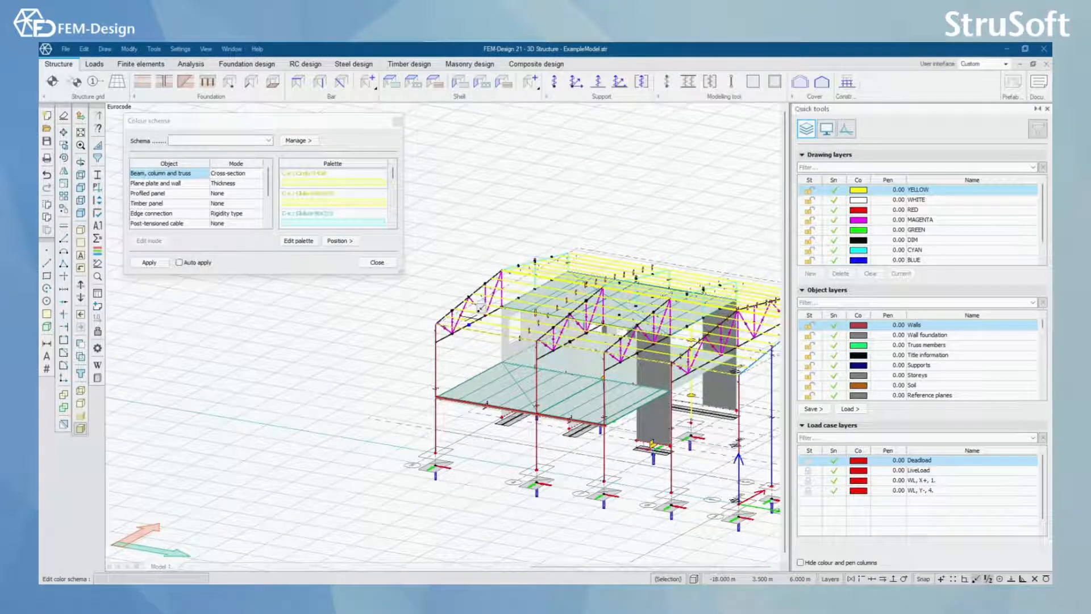
{"action": "scroll", "coordinate": [466, 315], "scroll_direction": "up", "scroll_amount": 2}
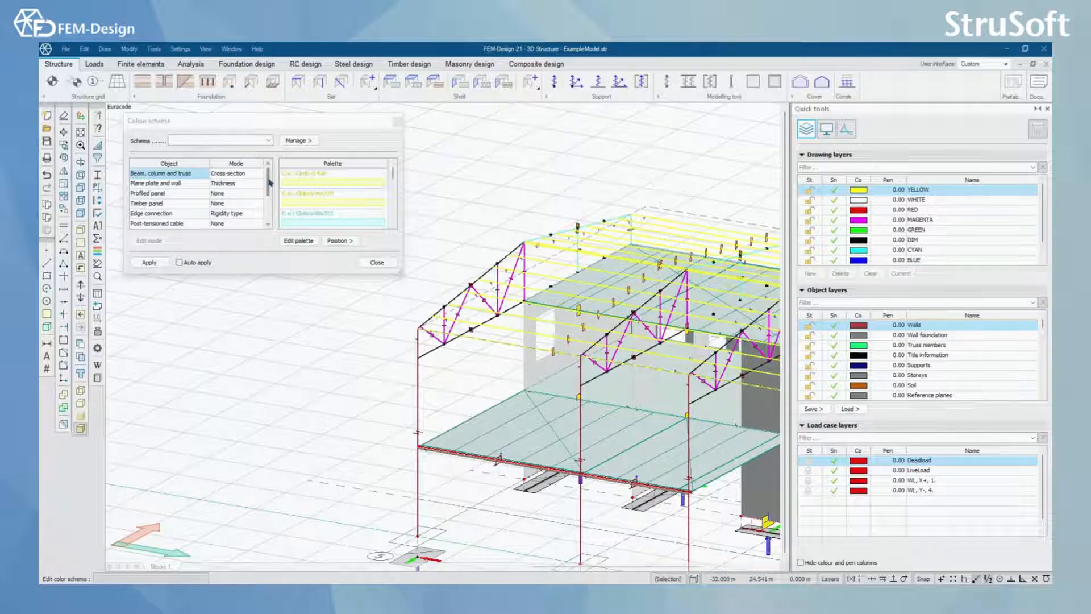
{"action": "left_click", "coordinate": [267, 223]}
{"action": "left_click_drag", "start_coordinate": [265, 219], "coordinate": [271, 176]}
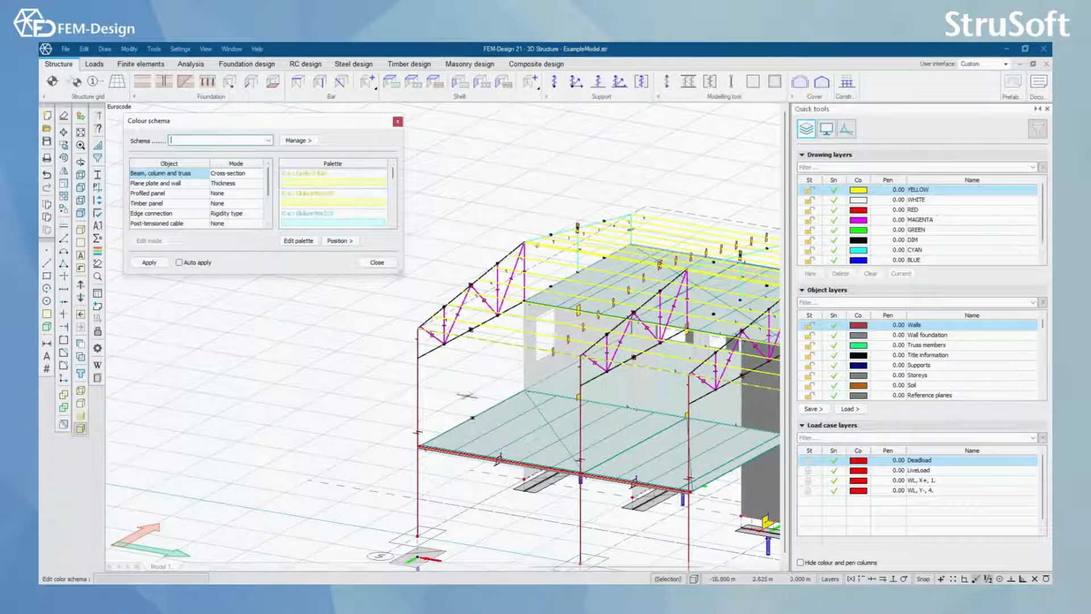
Step: Place the colour palette legend in the lower-left corner of the model view, apply the colour schema and close it
{"action": "left_click", "coordinate": [349, 243]}
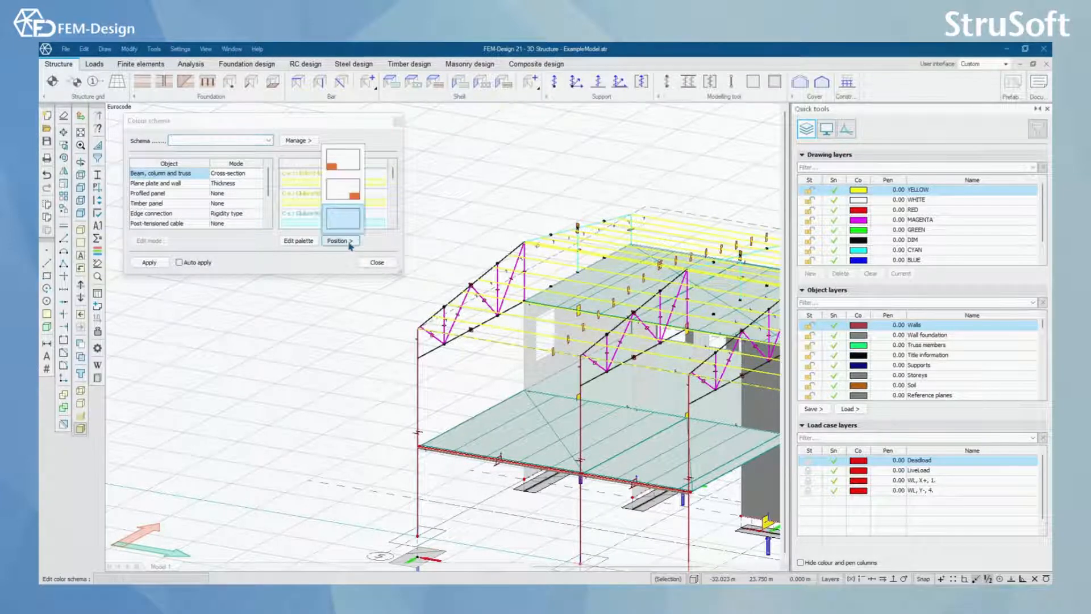
{"action": "left_click", "coordinate": [348, 166]}
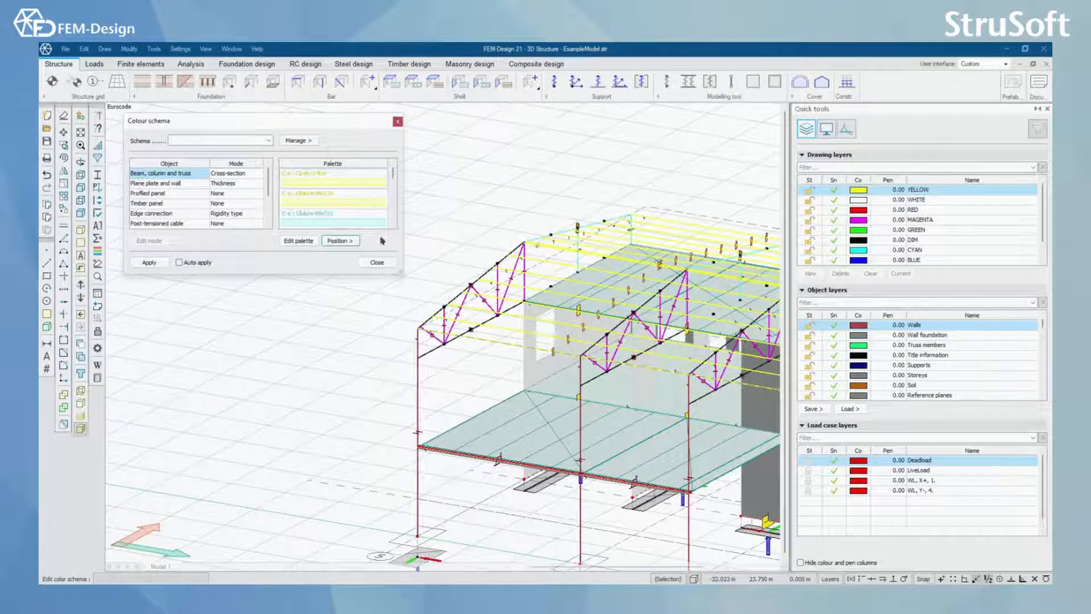
{"action": "left_click", "coordinate": [149, 263]}
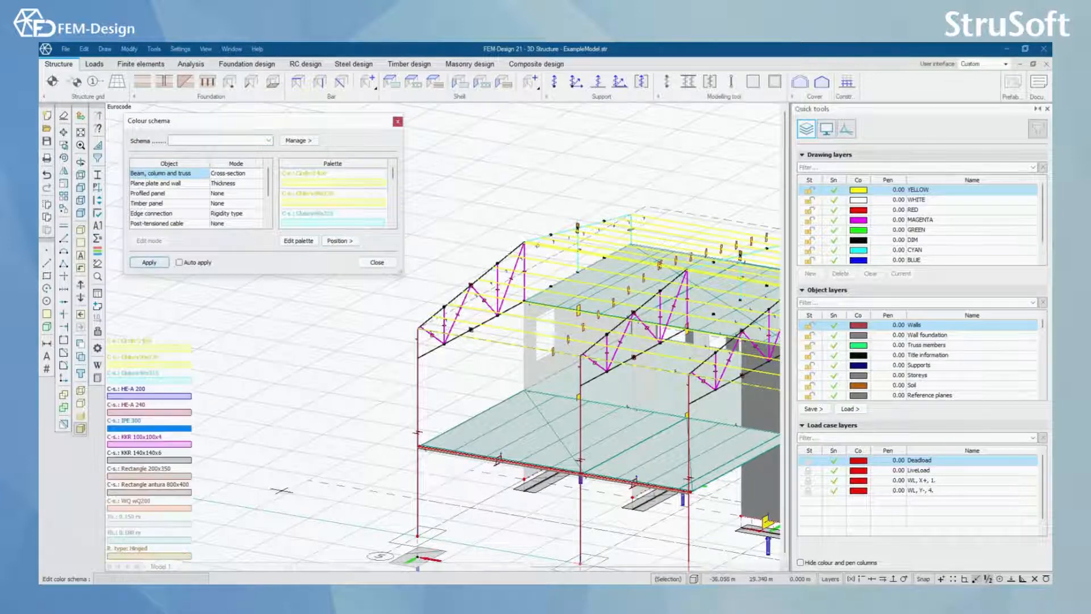
{"action": "left_click", "coordinate": [352, 243]}
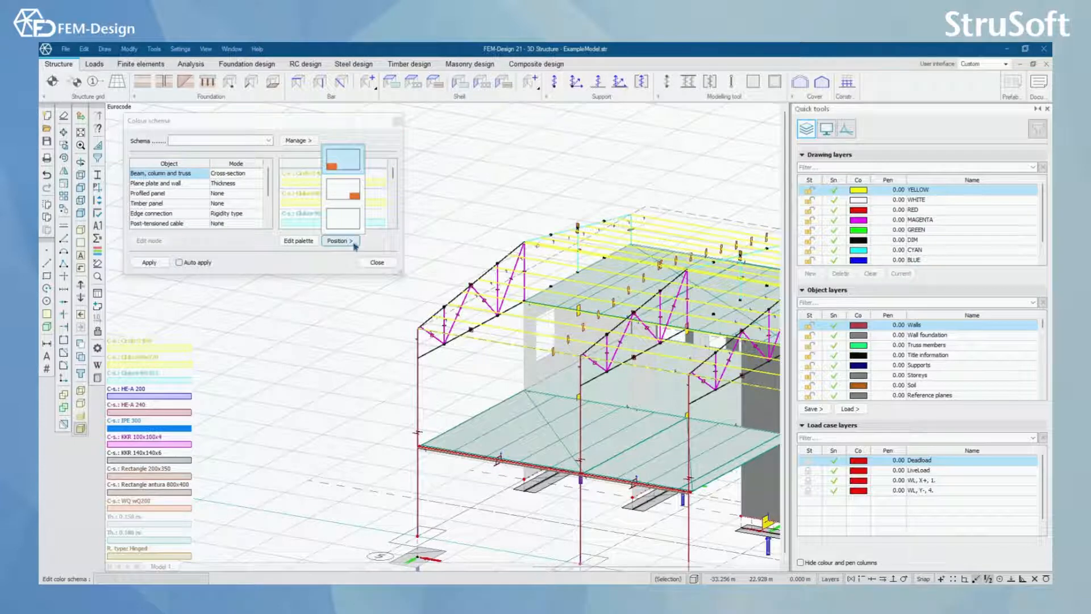
{"action": "left_click", "coordinate": [349, 160]}
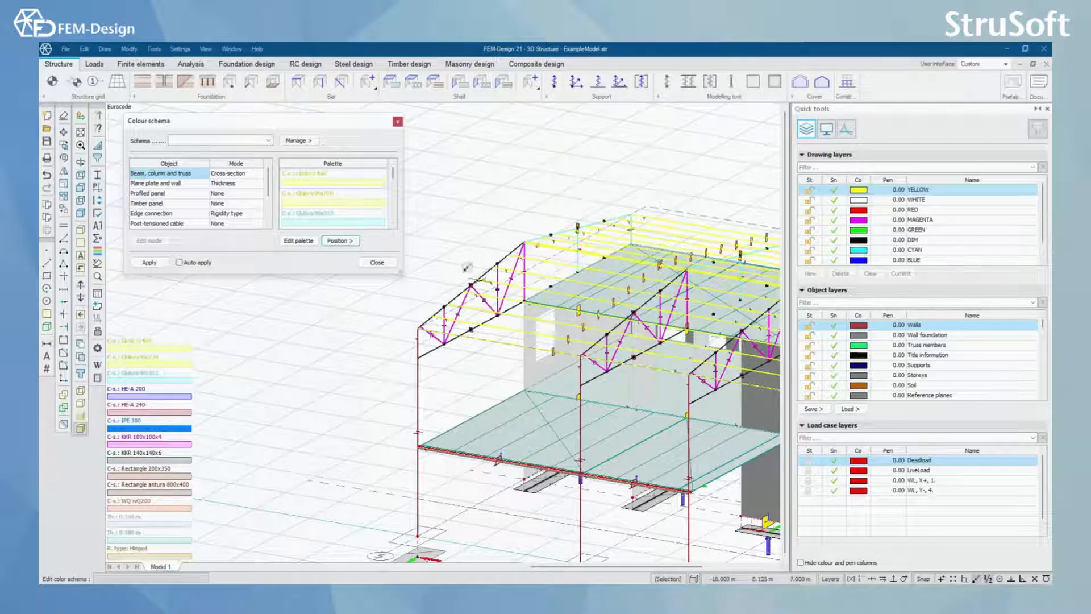
{"action": "left_click", "coordinate": [398, 121]}
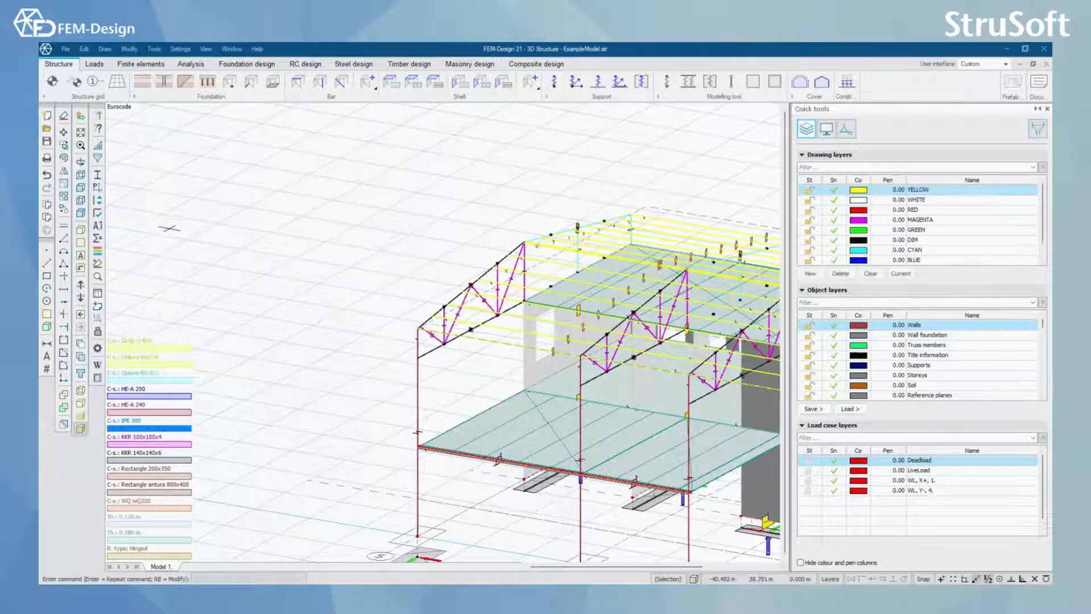
Step: Examine the model statistics for the number of each object type, including point connections and line connections
{"action": "left_click", "coordinate": [98, 242]}
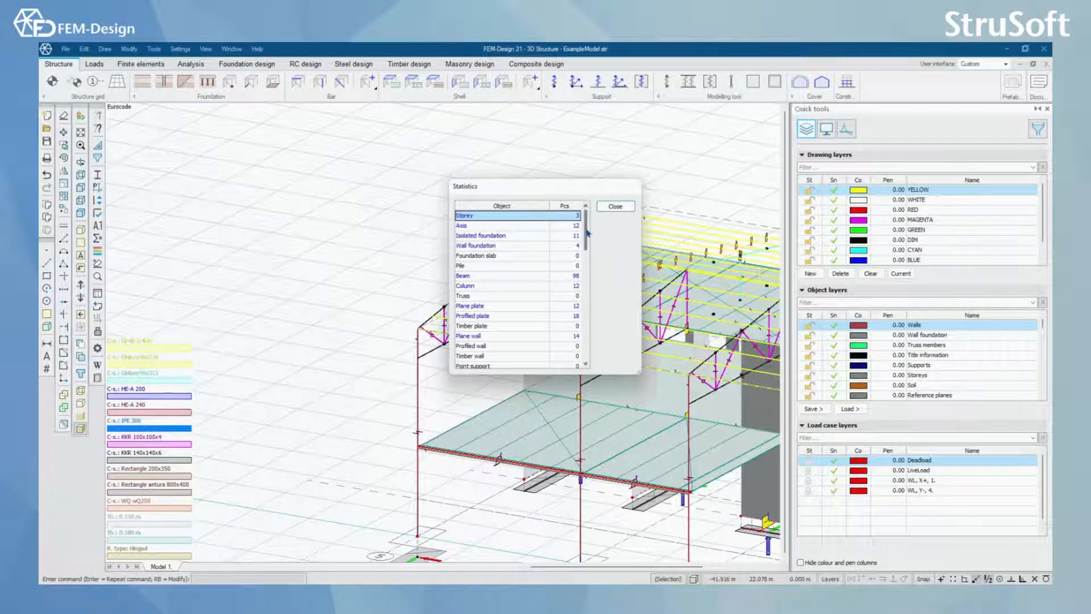
{"action": "scroll", "coordinate": [589, 241], "scroll_direction": "down", "scroll_amount": 1}
{"action": "mouse_move", "coordinate": [589, 241]}
{"action": "left_mouse_down"}
{"action": "mouse_move", "coordinate": [589, 303]}
{"action": "mouse_move", "coordinate": [589, 262]}
{"action": "left_mouse_up"}
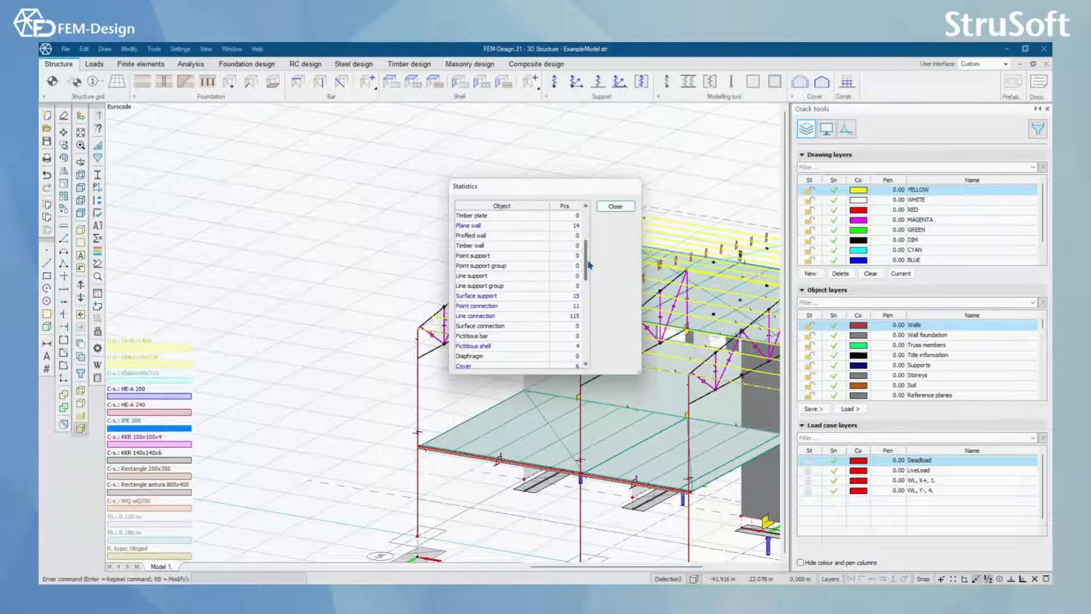
{"action": "left_click", "coordinate": [508, 307]}
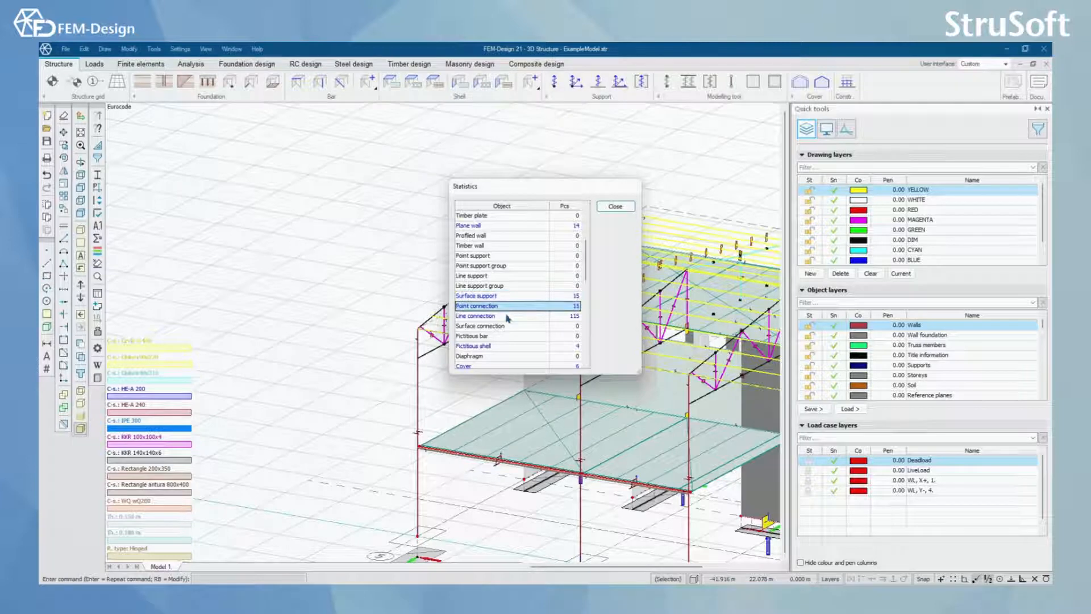
{"action": "left_click", "coordinate": [508, 317]}
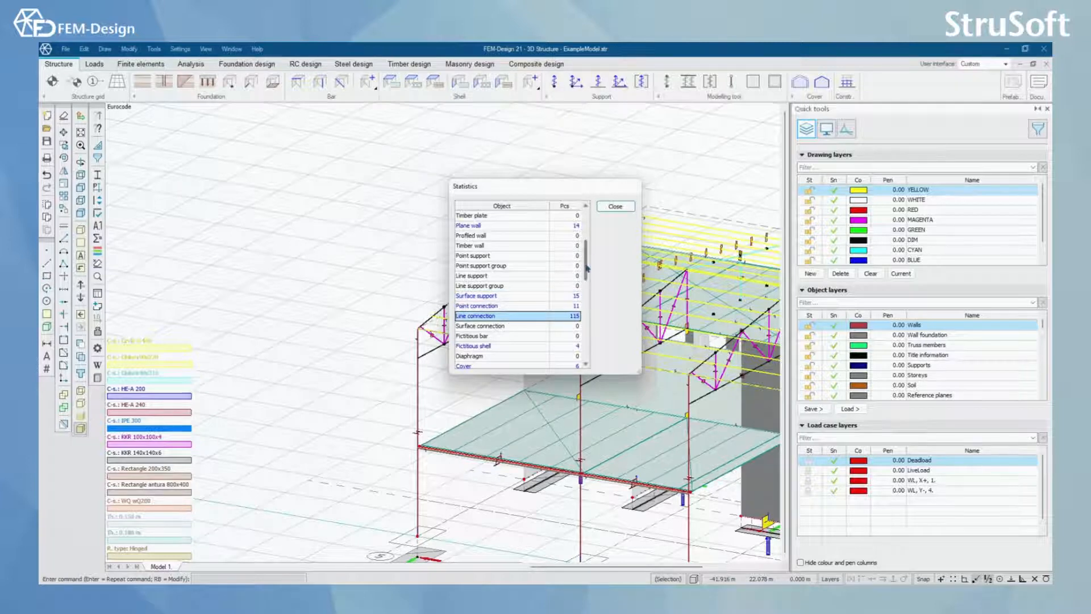
{"action": "left_click_drag", "start_coordinate": [587, 261], "coordinate": [589, 228]}
{"action": "left_click", "coordinate": [613, 207]}
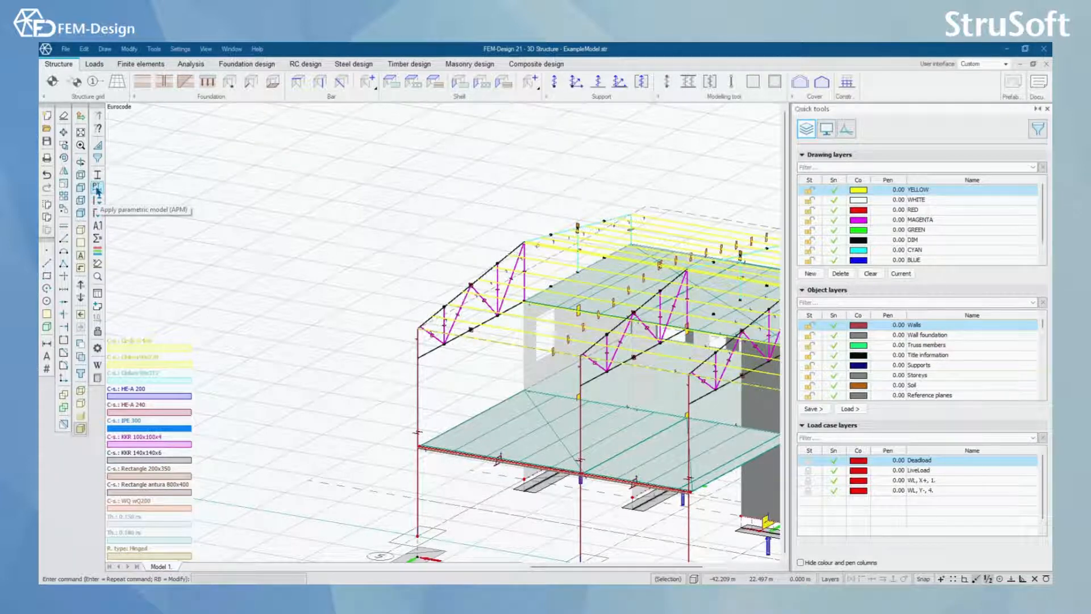
Step: Preview the parametric model templates from template_type1_3d to template_type6b_3d and leave the selection without opening one
{"action": "left_click", "coordinate": [98, 191]}
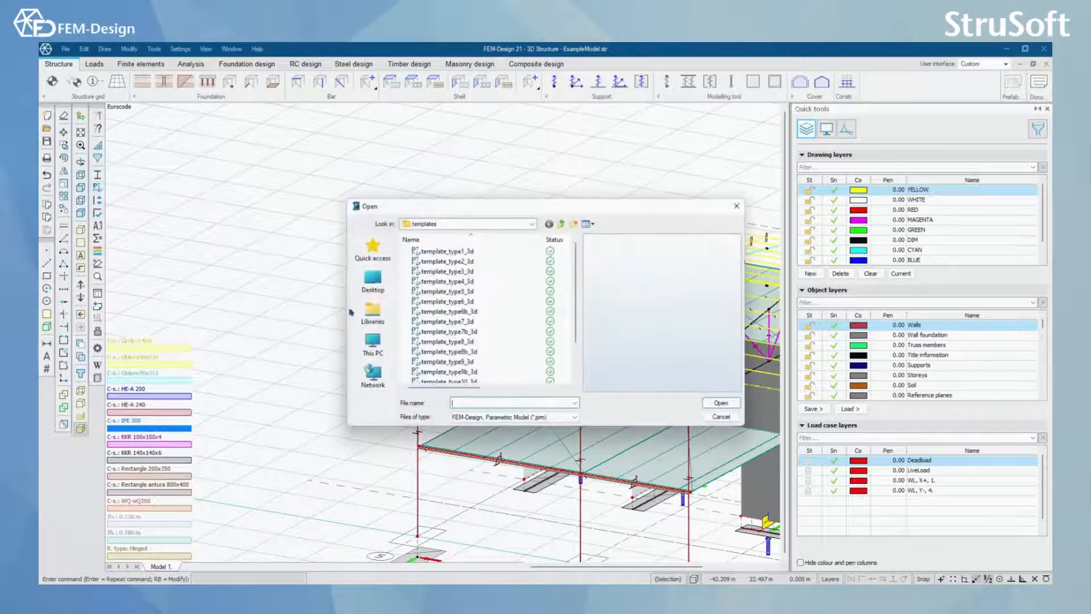
{"action": "left_click", "coordinate": [454, 252]}
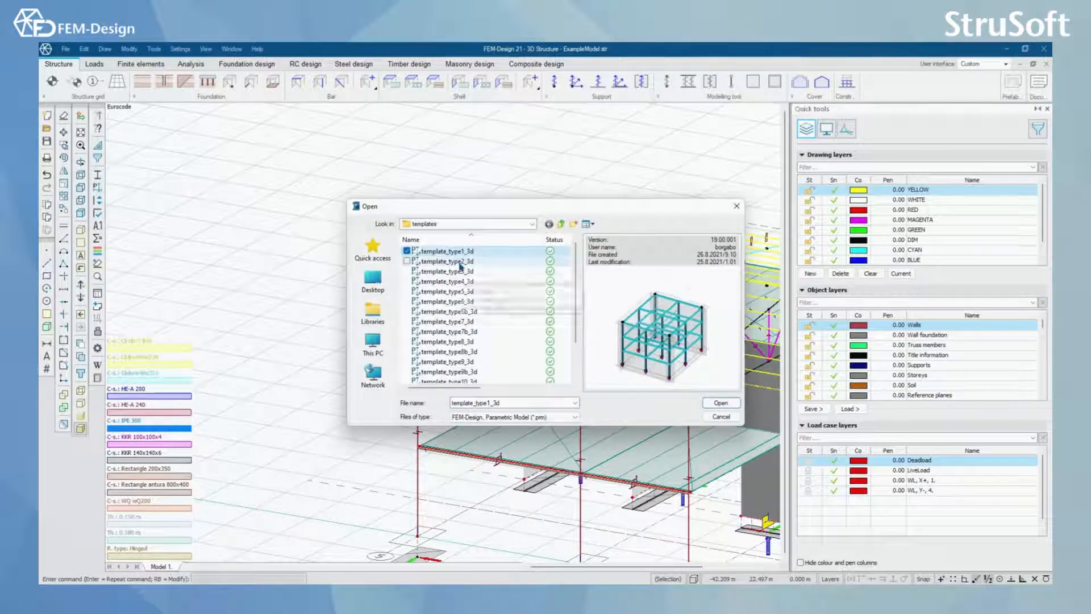
{"action": "left_click", "coordinate": [460, 263]}
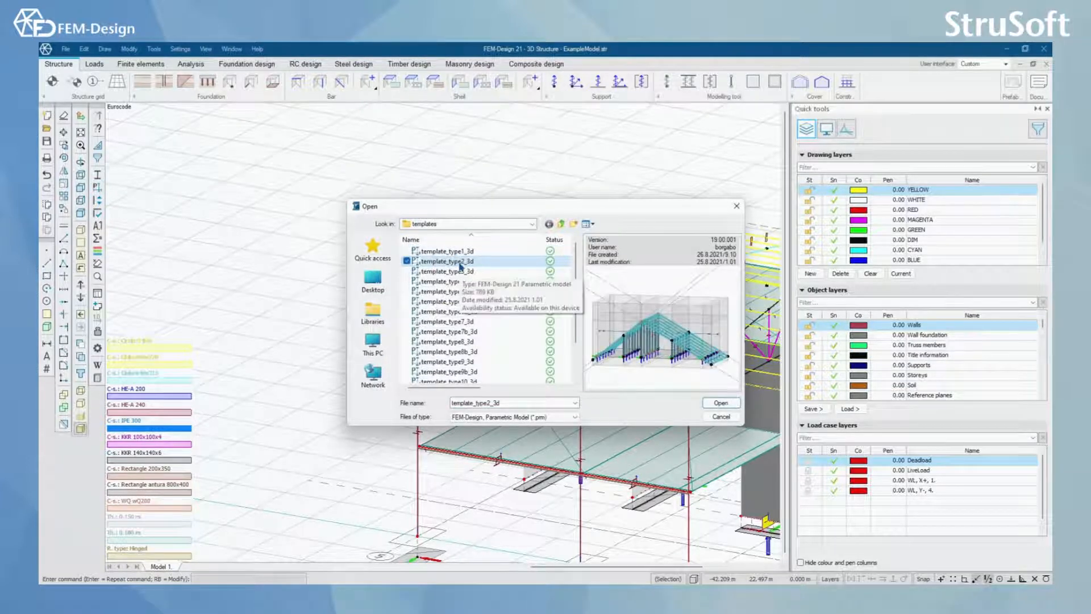
{"action": "left_click", "coordinate": [464, 272]}
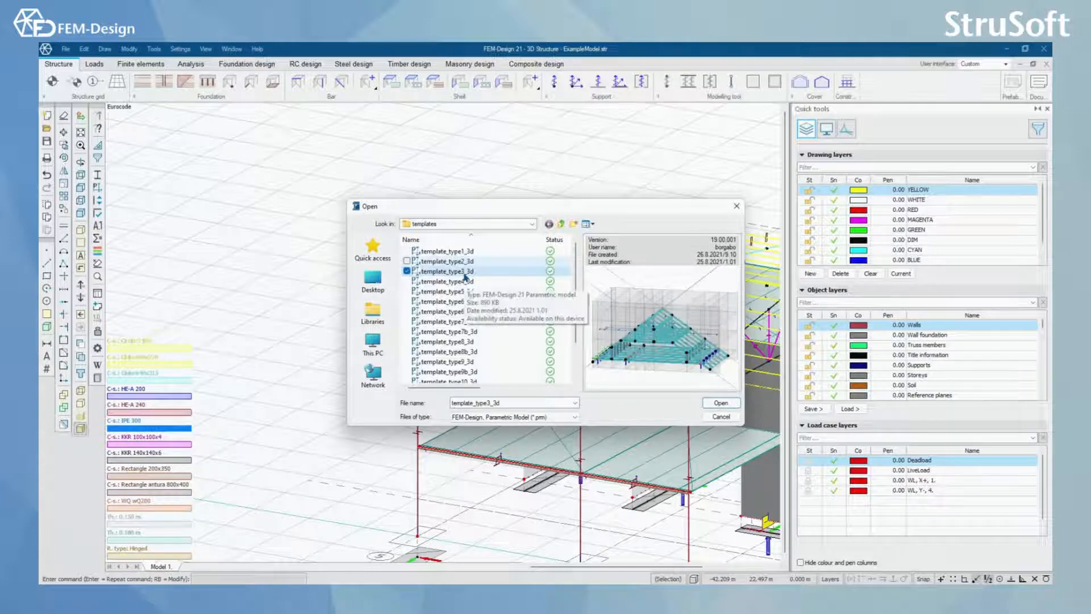
{"action": "left_click", "coordinate": [470, 283]}
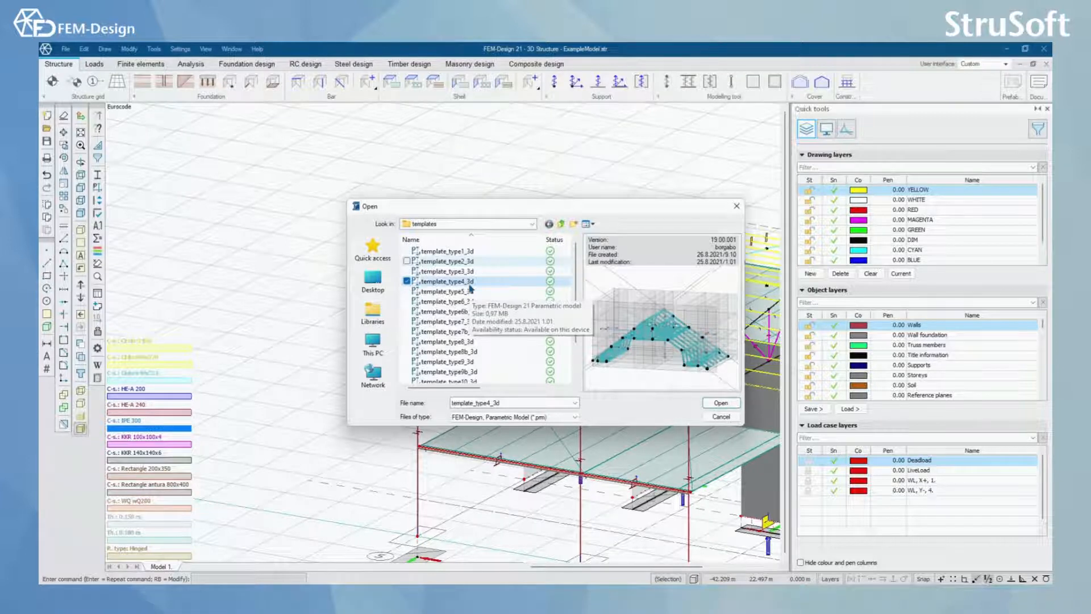
{"action": "left_click", "coordinate": [474, 291]}
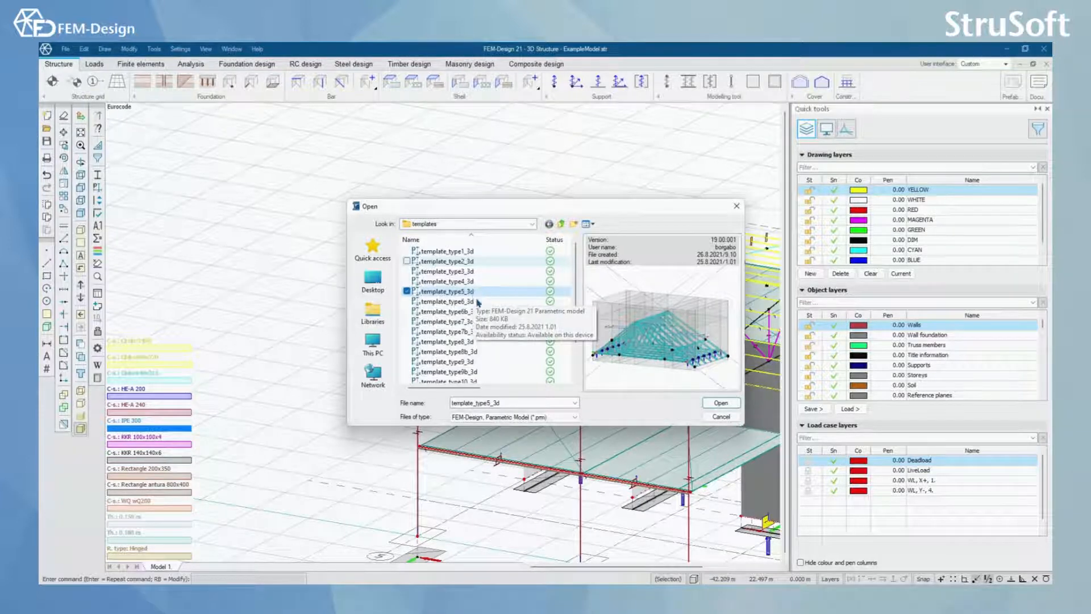
{"action": "left_click", "coordinate": [479, 302]}
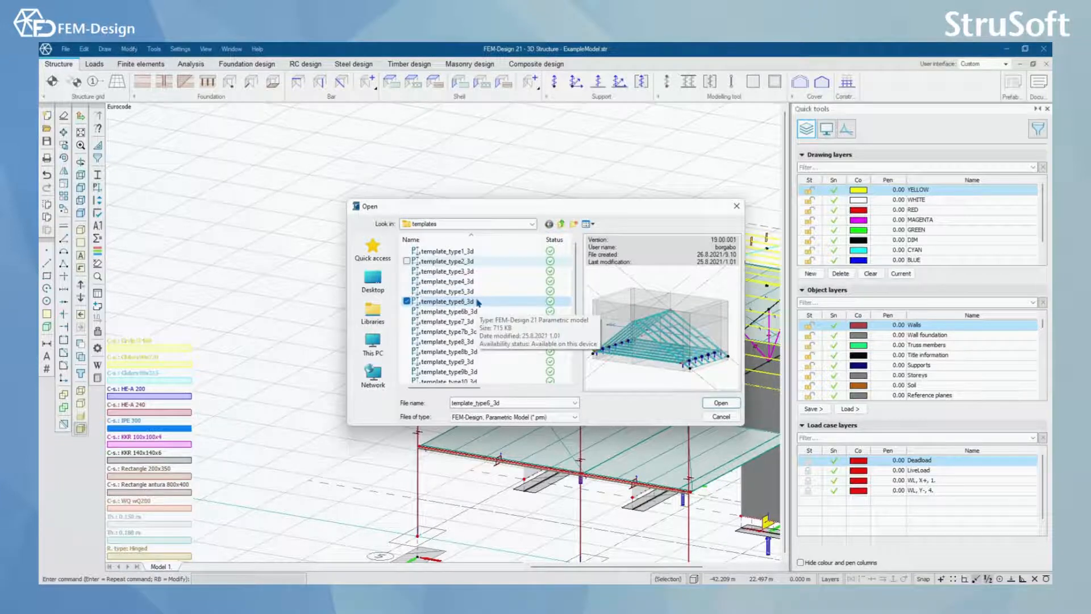
{"action": "left_click", "coordinate": [478, 312]}
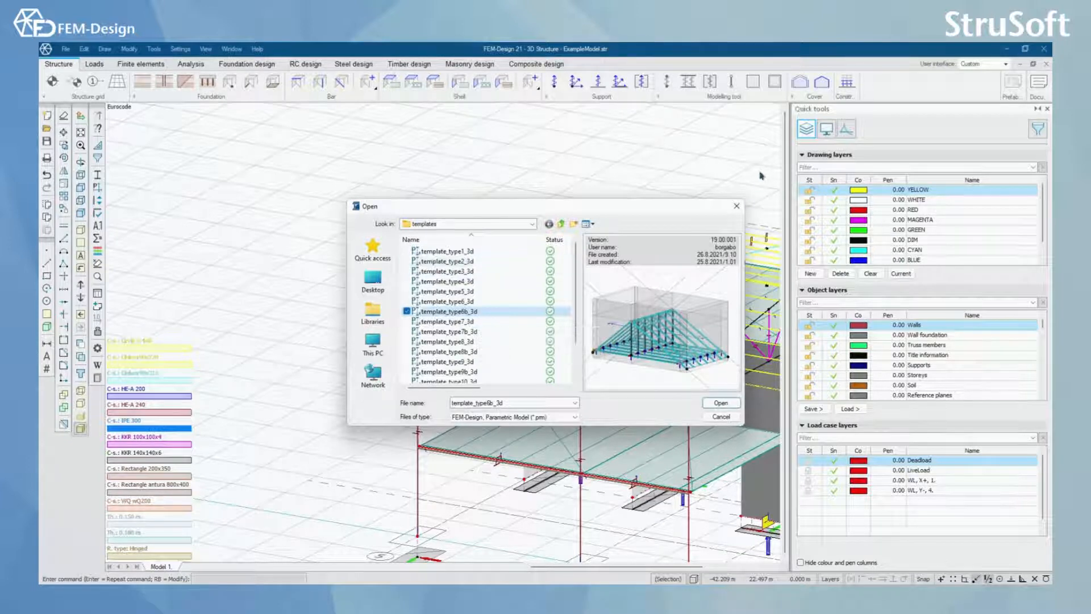
{"action": "left_click", "coordinate": [737, 206]}
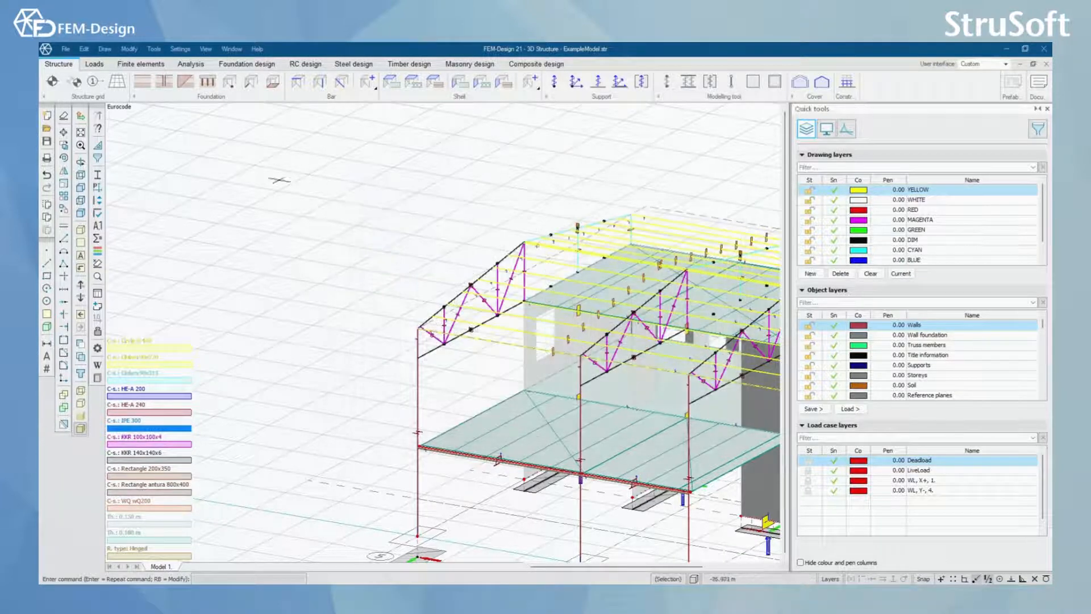
Step: Open the Section Editor, look over its empty cross-section drawing area and return to the structural model
{"action": "left_click", "coordinate": [97, 176]}
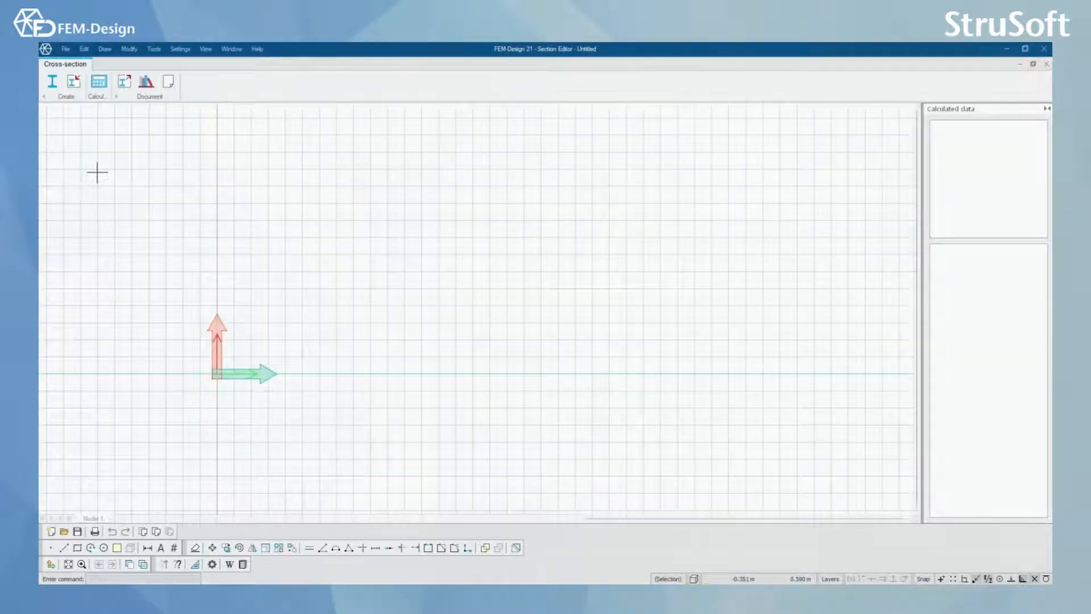
{"action": "scroll", "coordinate": [302, 301], "scroll_direction": "up", "scroll_amount": 1}
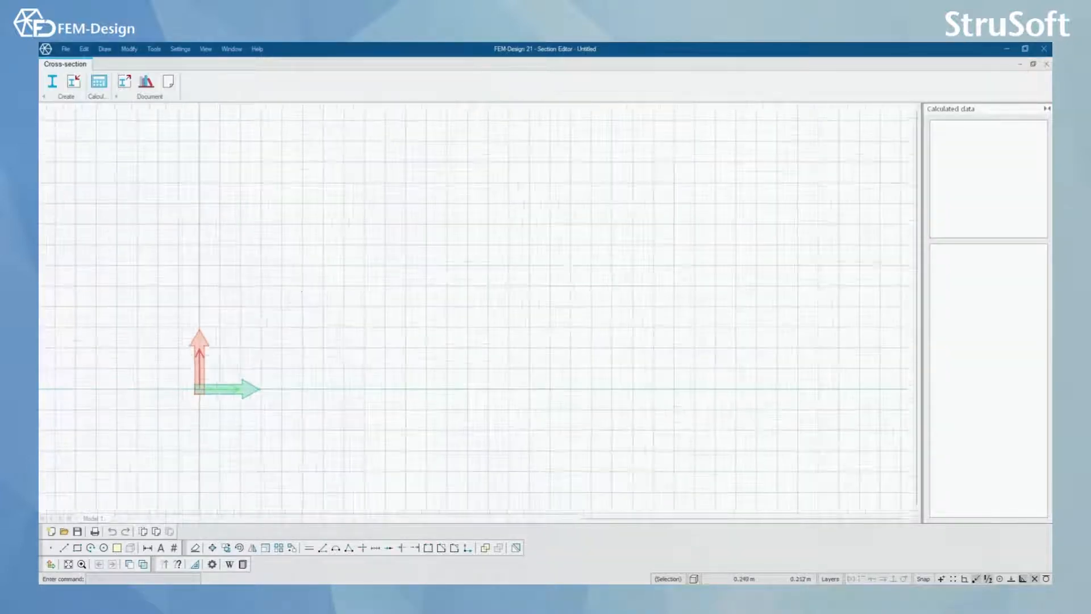
{"action": "scroll", "coordinate": [302, 302], "scroll_direction": "up", "scroll_amount": 1}
{"action": "scroll", "coordinate": [309, 274], "scroll_direction": "down", "scroll_amount": 2}
{"action": "middle_click_drag", "start_coordinate": [313, 267], "coordinate": [331, 297]}
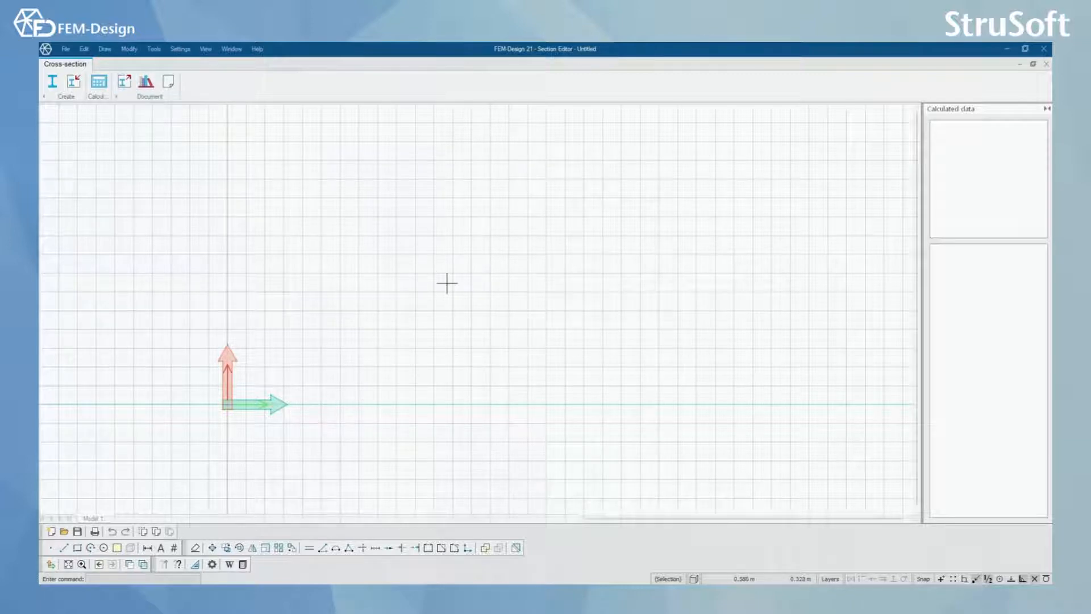
{"action": "scroll", "coordinate": [324, 370], "scroll_direction": "up", "scroll_amount": 2}
{"action": "scroll", "coordinate": [325, 371], "scroll_direction": "down", "scroll_amount": 3}
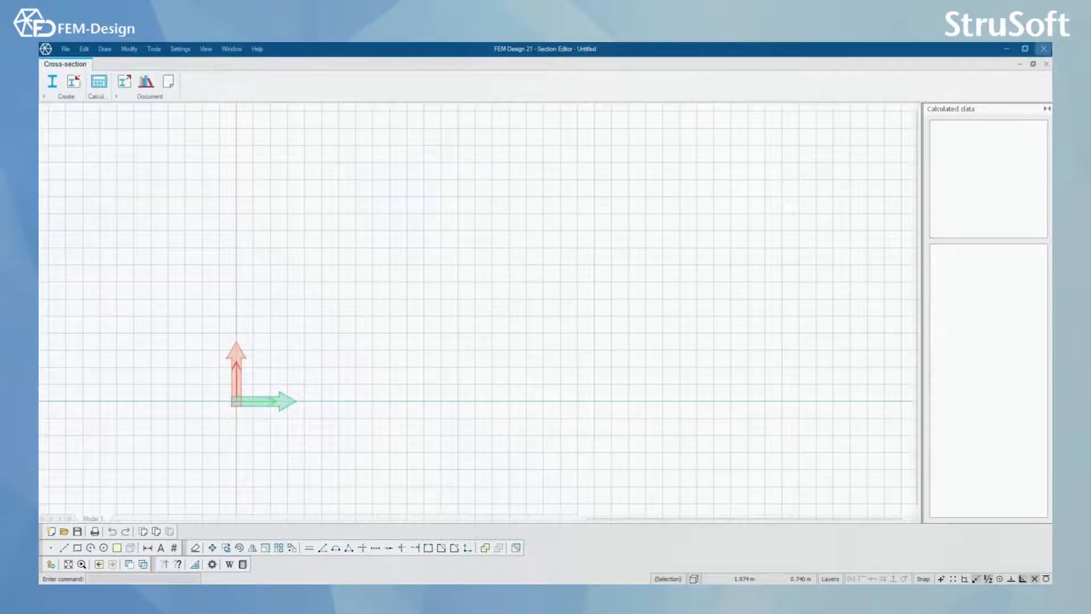
{"action": "left_click", "coordinate": [1047, 64]}
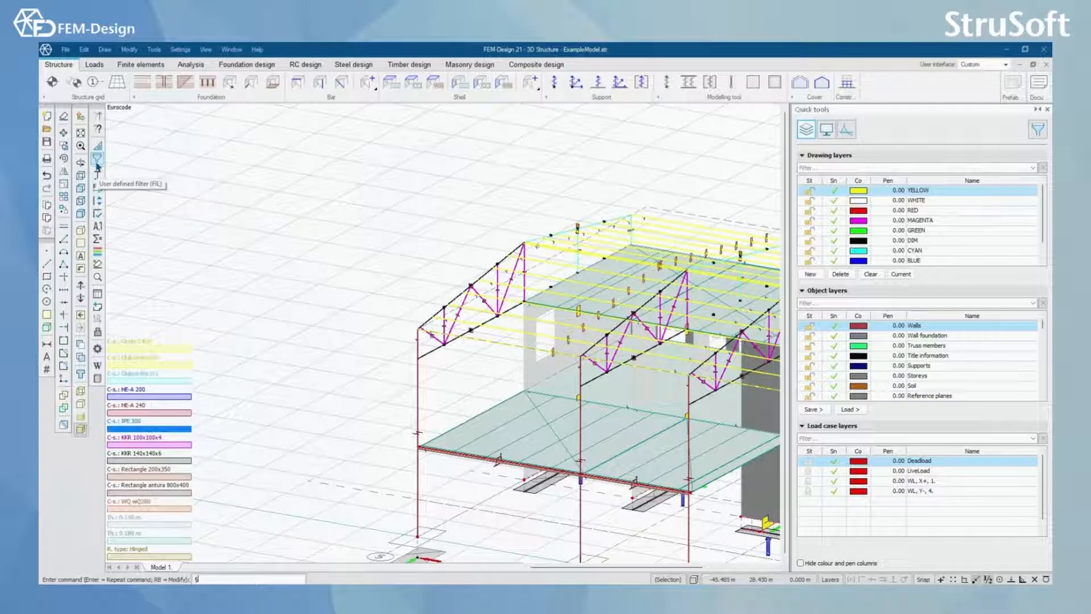
Step: View the User defined filter tool's options and leave it without defining a filter
{"action": "left_click", "coordinate": [98, 159]}
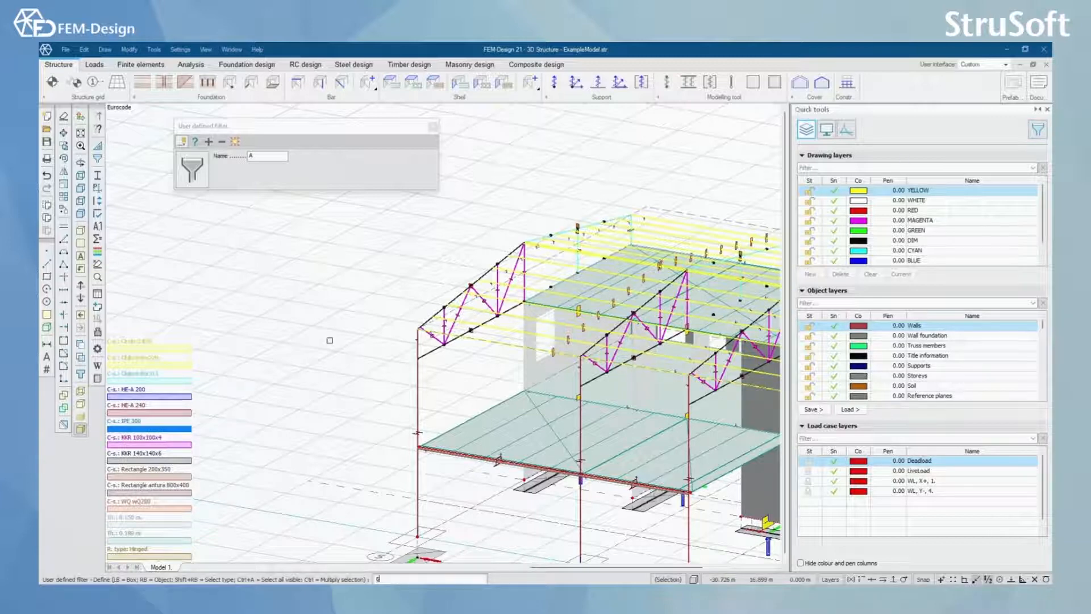
{"action": "left_click", "coordinate": [433, 129]}
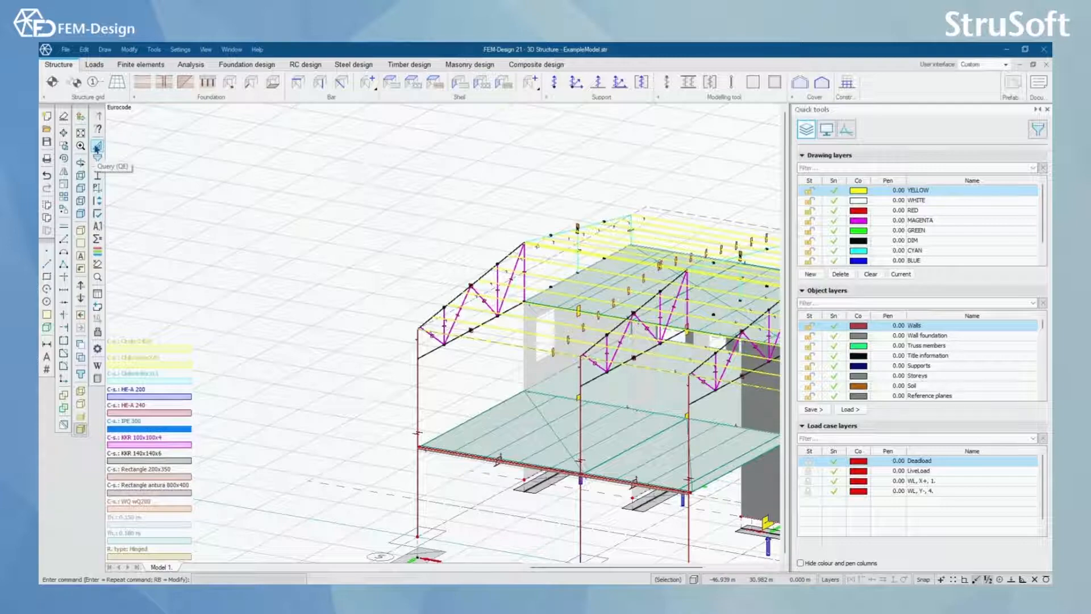
Step: Query the point coordinates at the top of the front corner column, where the truss's upper chord starts
{"action": "left_click", "coordinate": [97, 146]}
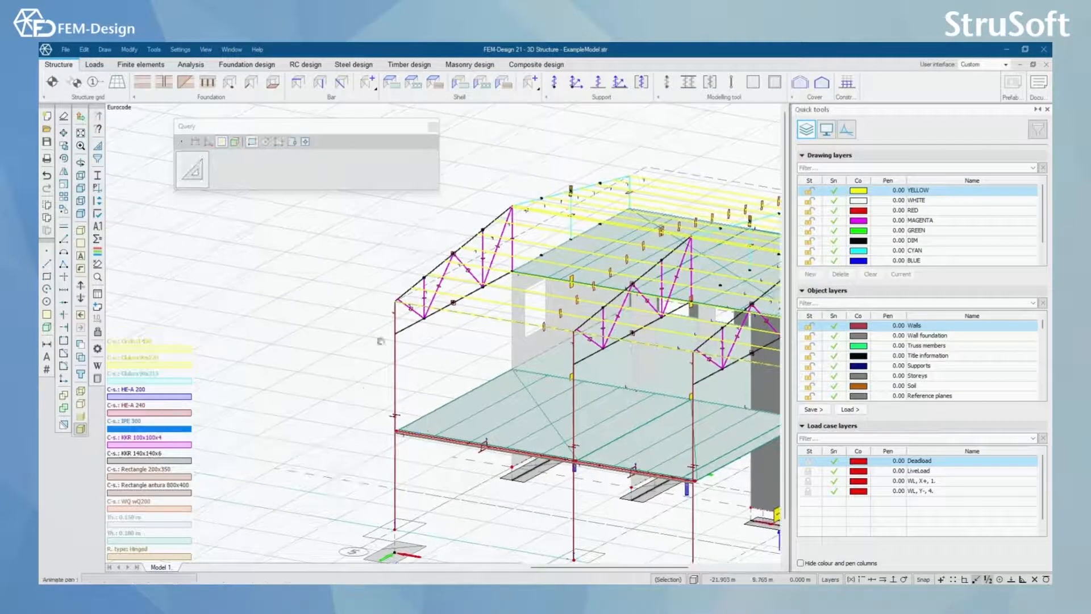
{"action": "left_click", "coordinate": [181, 142]}
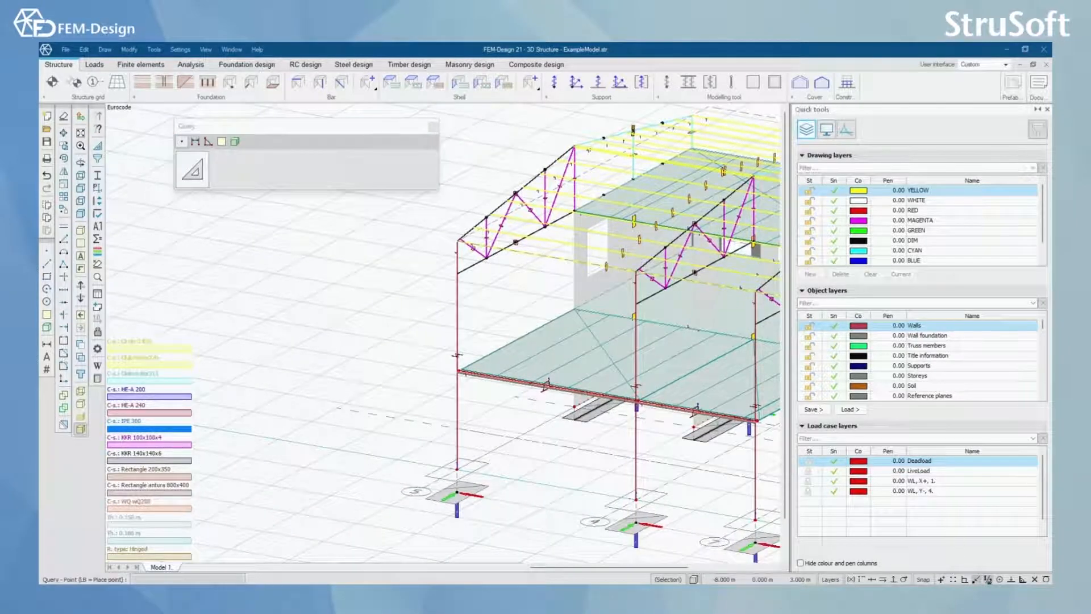
{"action": "scroll", "coordinate": [477, 426], "scroll_direction": "up", "scroll_amount": 3}
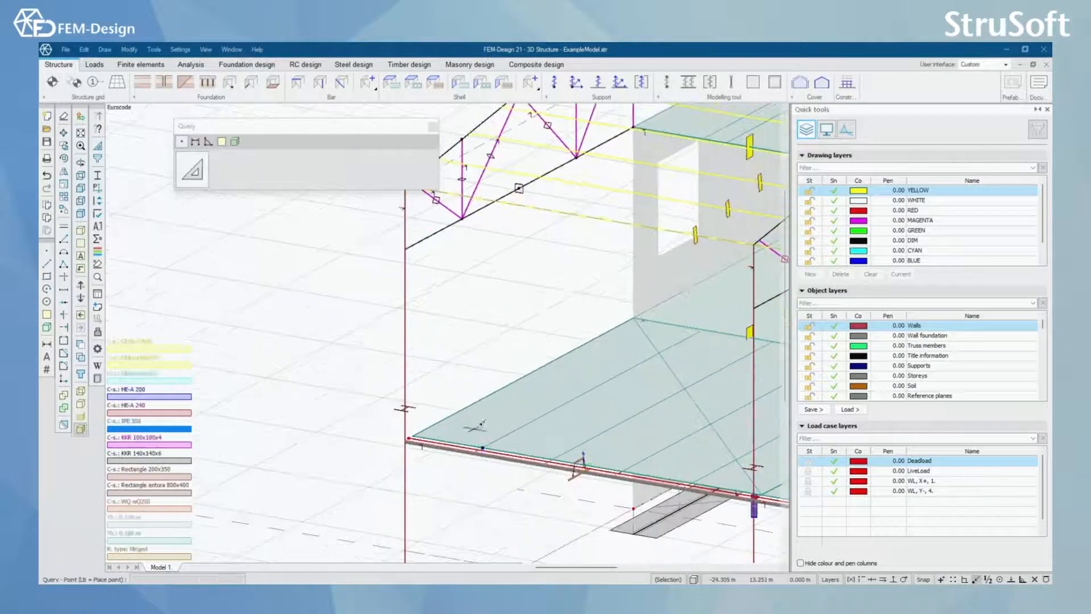
{"action": "scroll", "coordinate": [476, 426], "scroll_direction": "down", "scroll_amount": 3}
{"action": "left_click", "coordinate": [431, 357]}
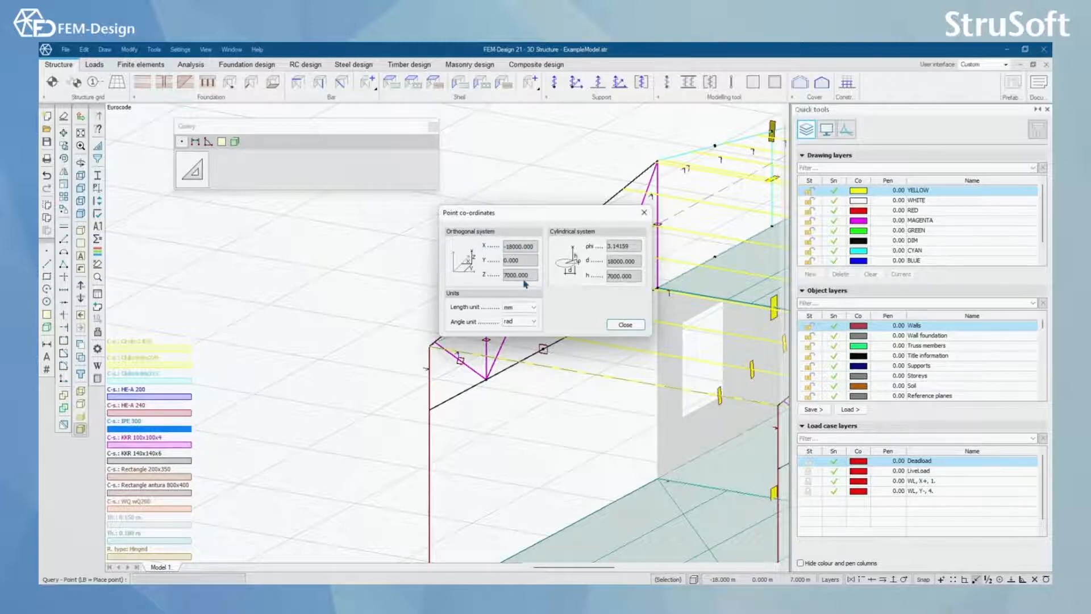
{"action": "left_click", "coordinate": [644, 212]}
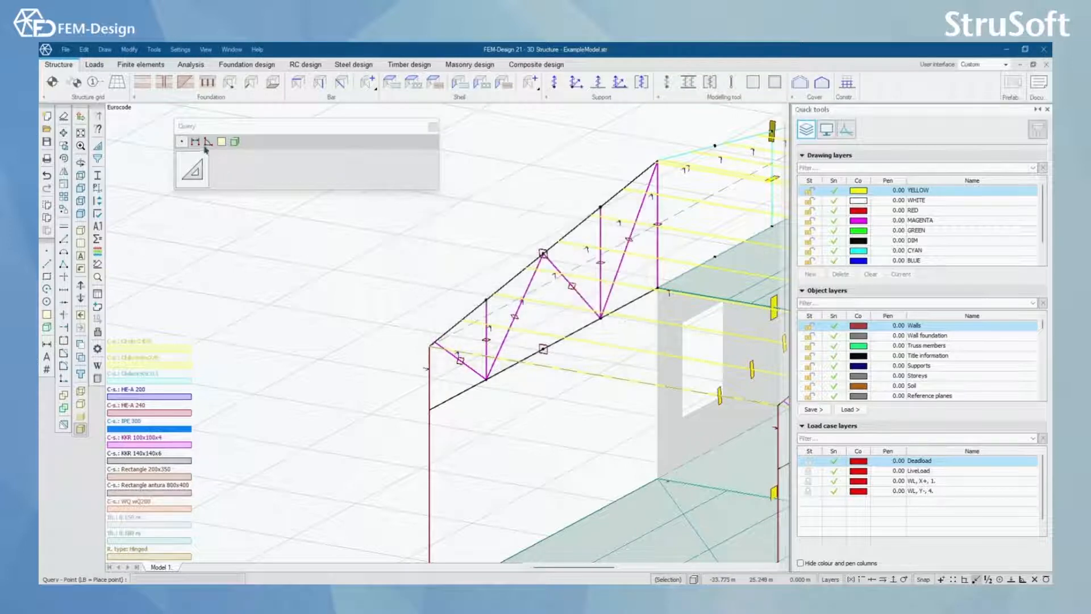
Step: Measure the straight-line length of the front truss's upper chord from the corner column to the truss's peak
{"action": "left_click", "coordinate": [194, 142]}
{"action": "left_click", "coordinate": [430, 344]}
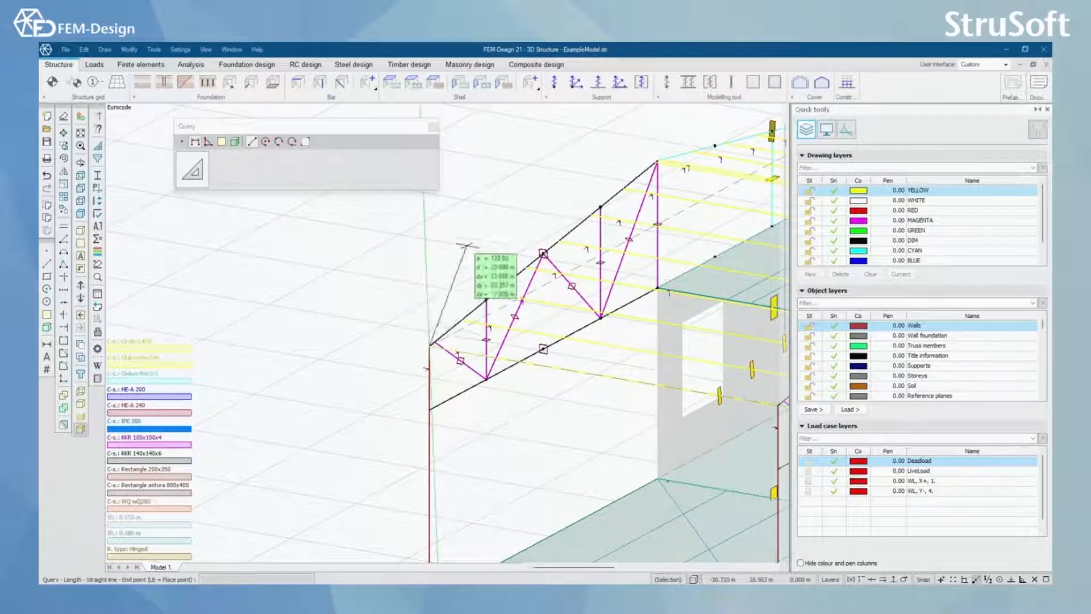
{"action": "left_click", "coordinate": [657, 161]}
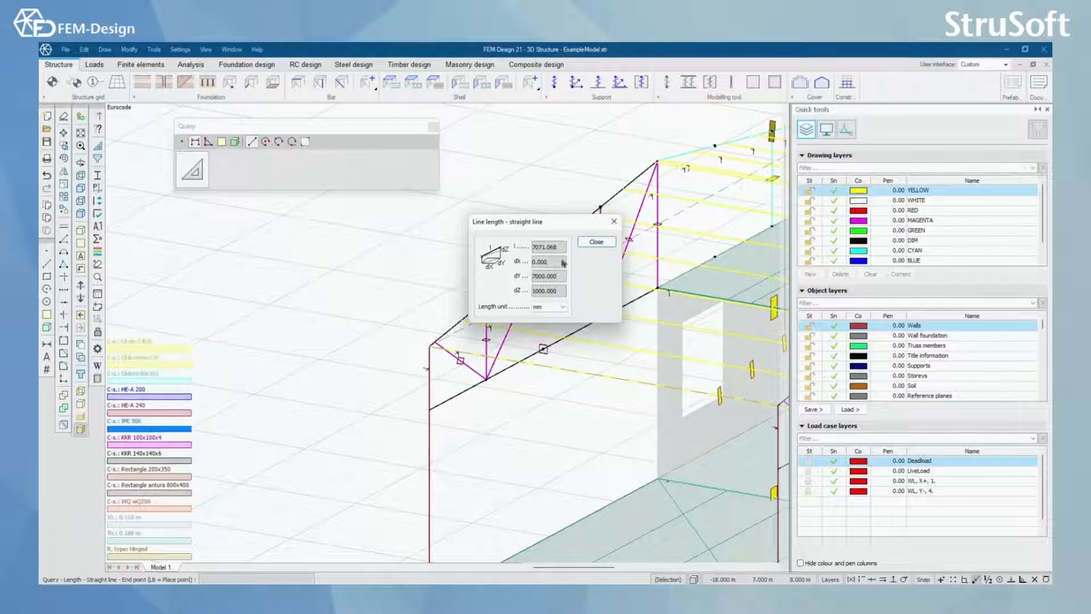
{"action": "left_click", "coordinate": [596, 242]}
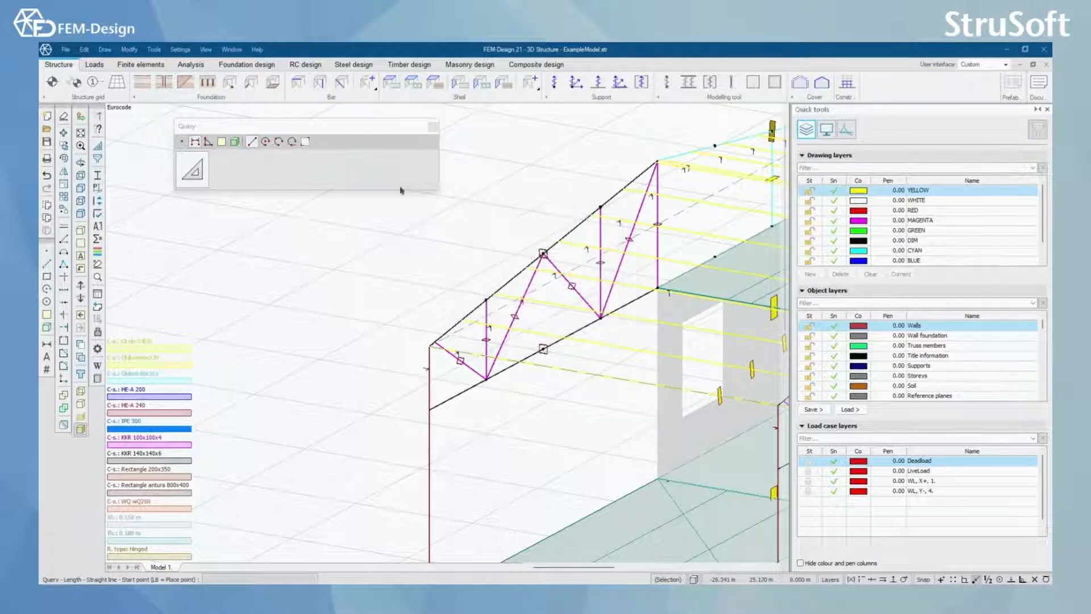
Step: Measure the angle at the base of the axis 5 corner column between the X and Y directions, shown in degrees
{"action": "left_click", "coordinate": [208, 143]}
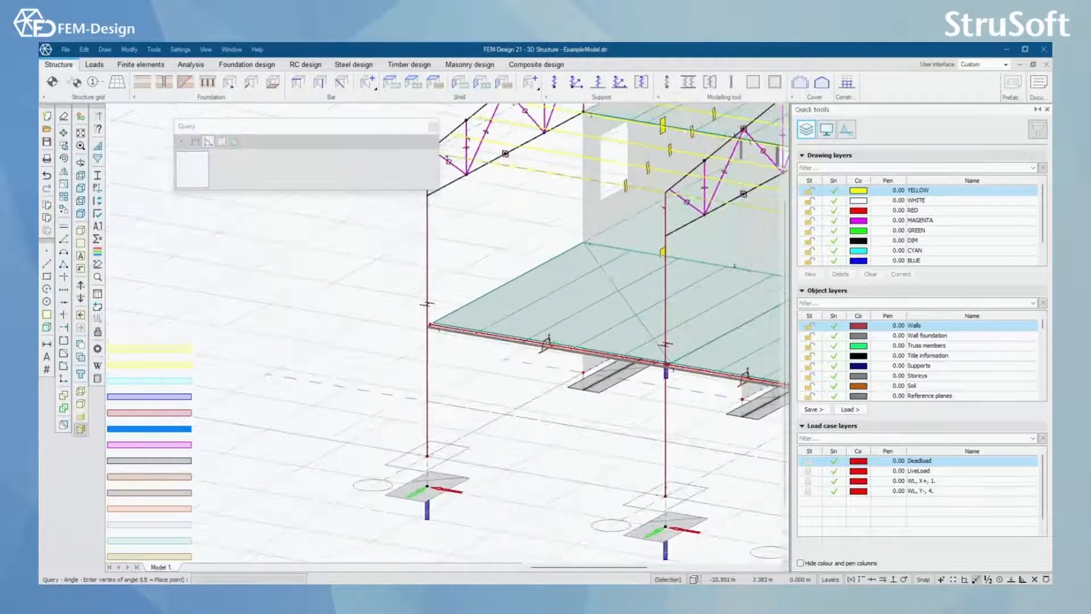
{"action": "left_click", "coordinate": [427, 455]}
{"action": "left_click", "coordinate": [508, 472]}
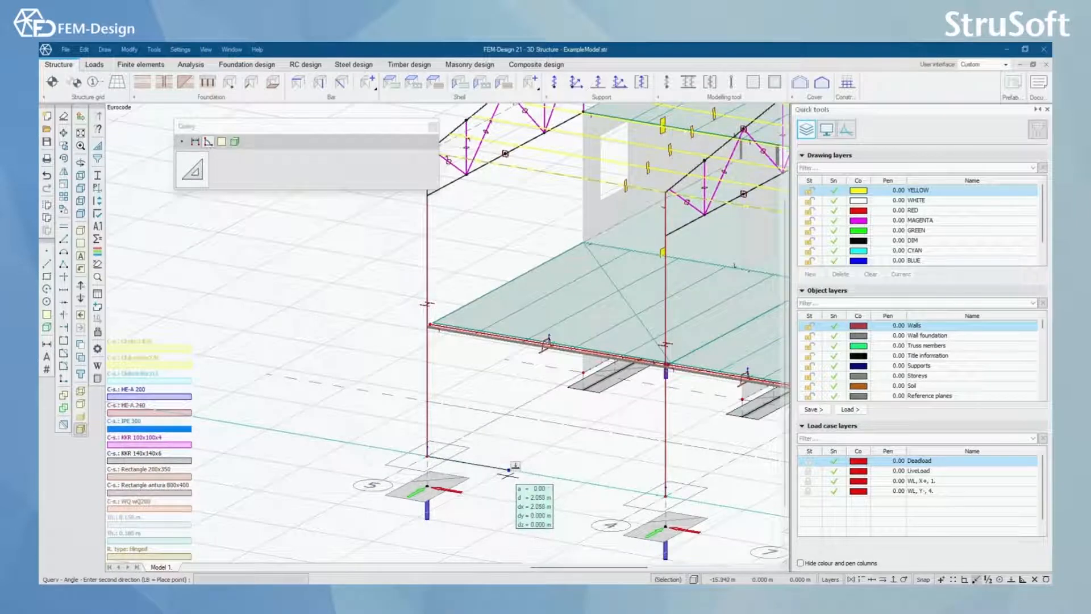
{"action": "left_click", "coordinate": [507, 419]}
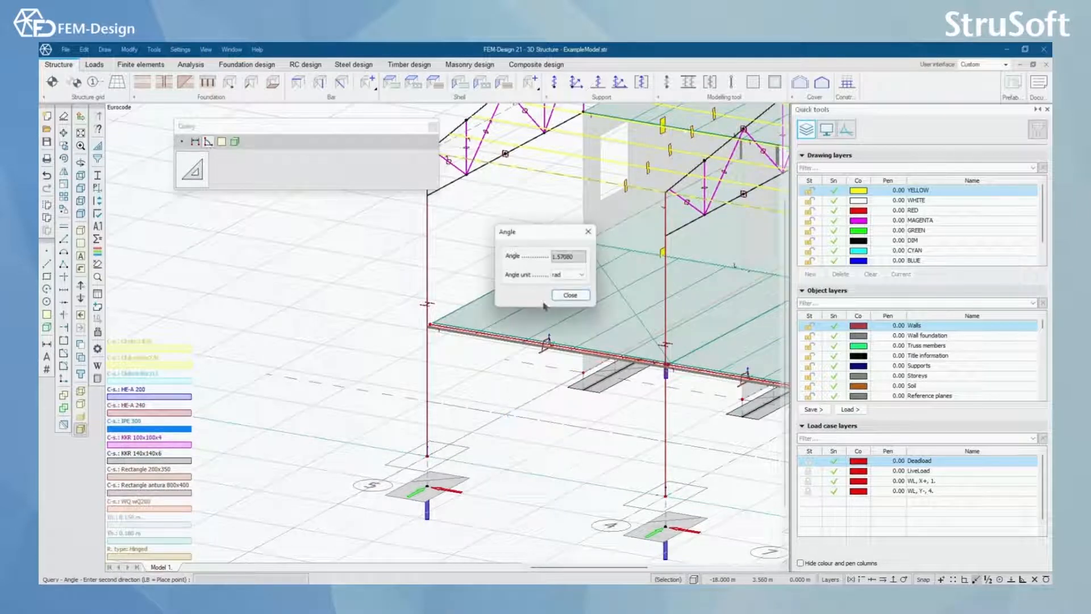
{"action": "left_click", "coordinate": [579, 275]}
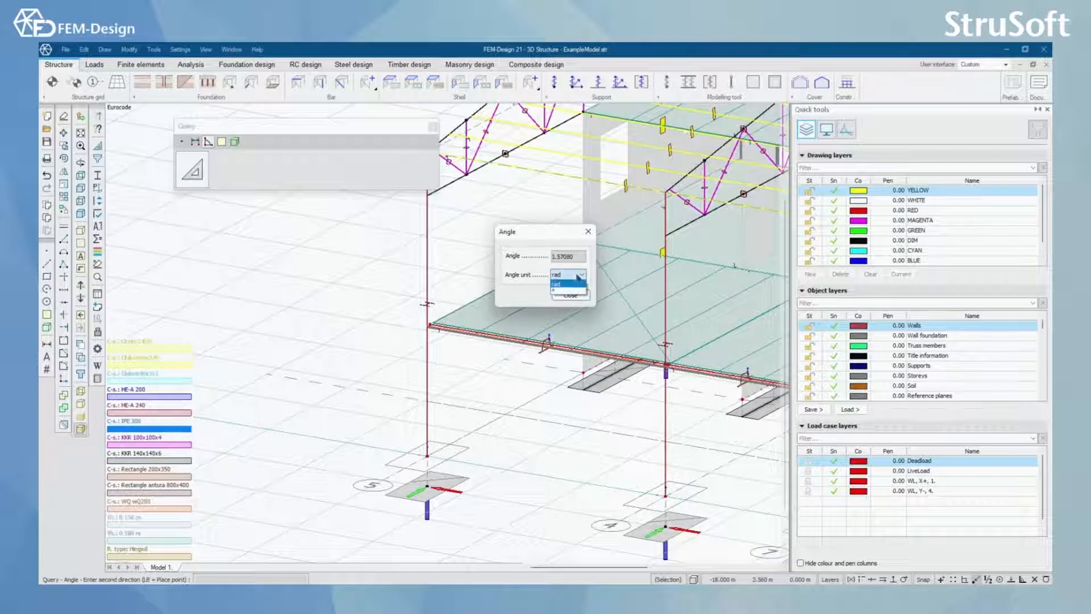
{"action": "left_click", "coordinate": [579, 290]}
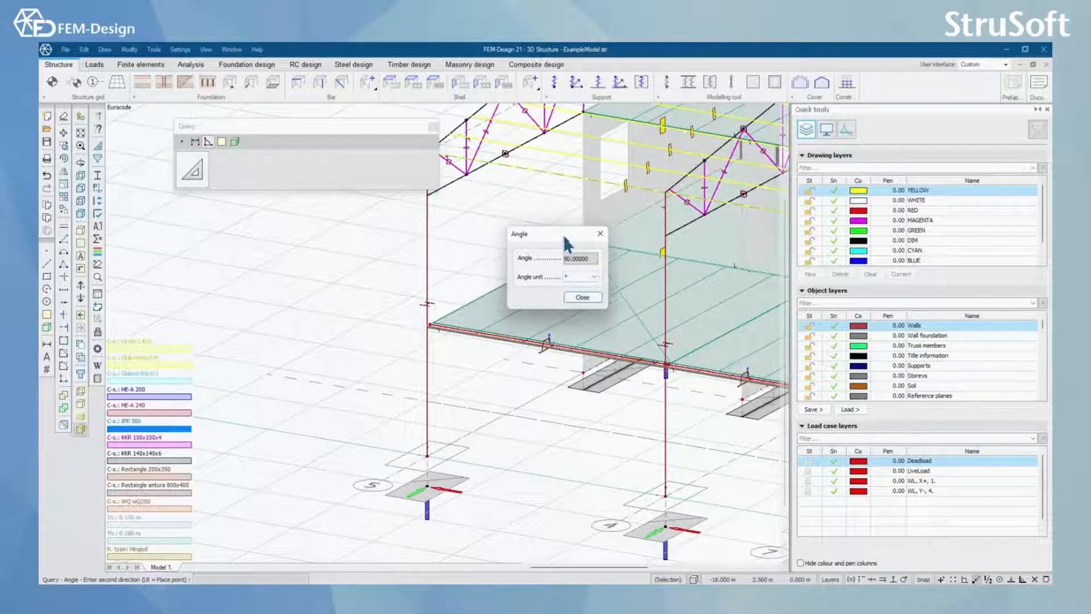
{"action": "left_click", "coordinate": [595, 301]}
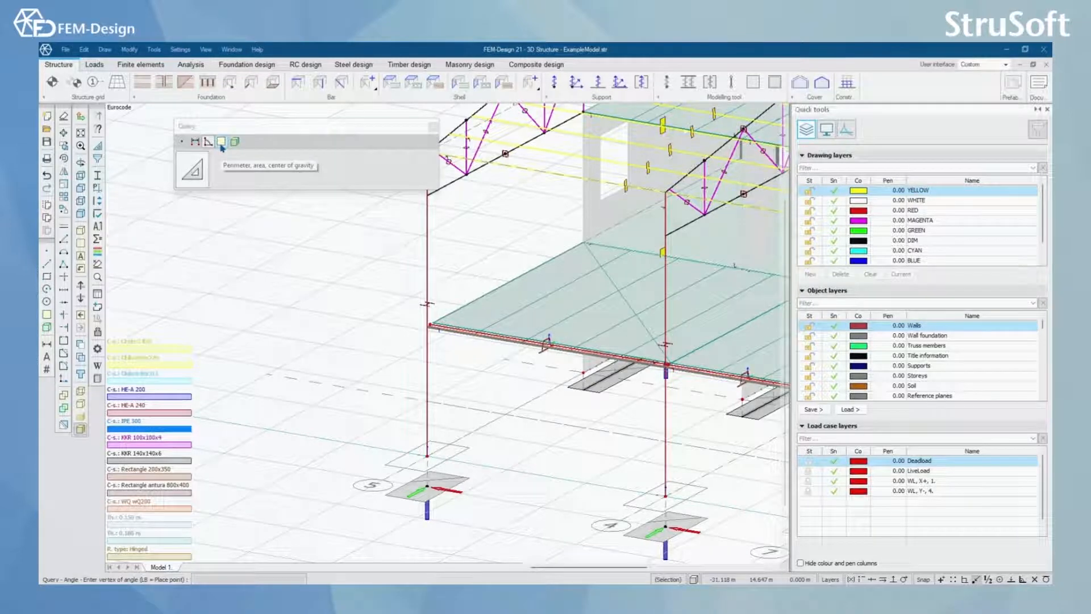
Step: Query the perimeter, area and center of gravity of the floor plate behind the front slabs by picking its existing region
{"action": "left_click", "coordinate": [222, 147]}
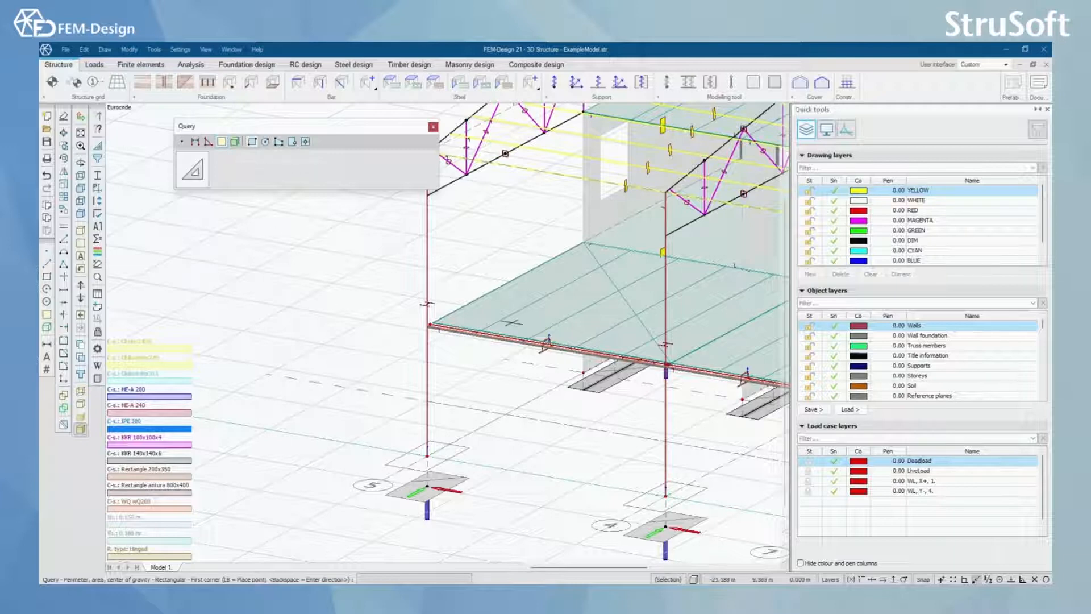
{"action": "left_click", "coordinate": [305, 142]}
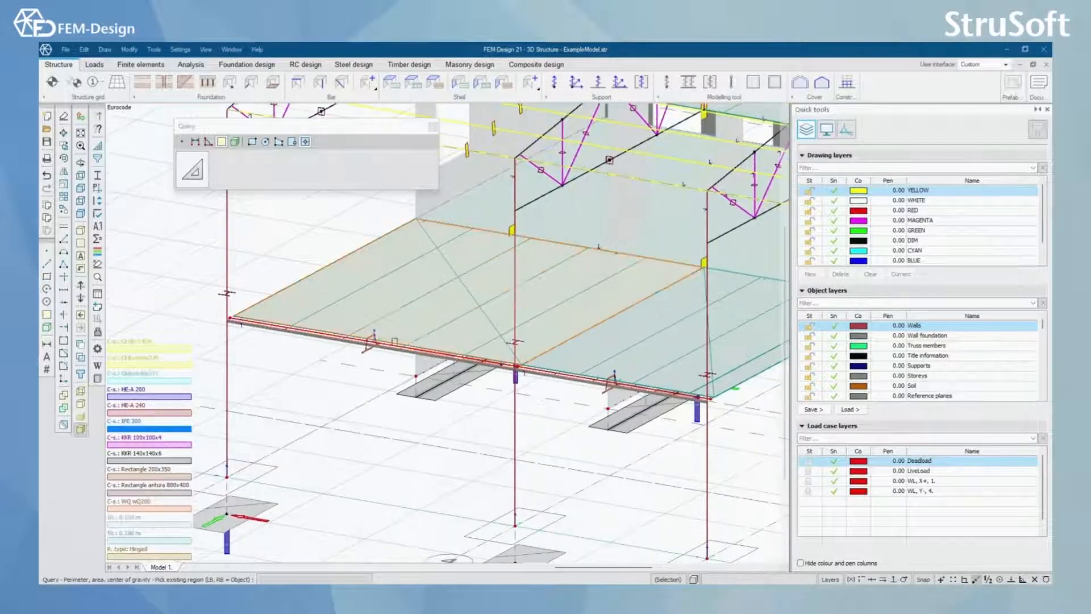
{"action": "middle_click_drag", "start_coordinate": [610, 270], "coordinate": [397, 370]}
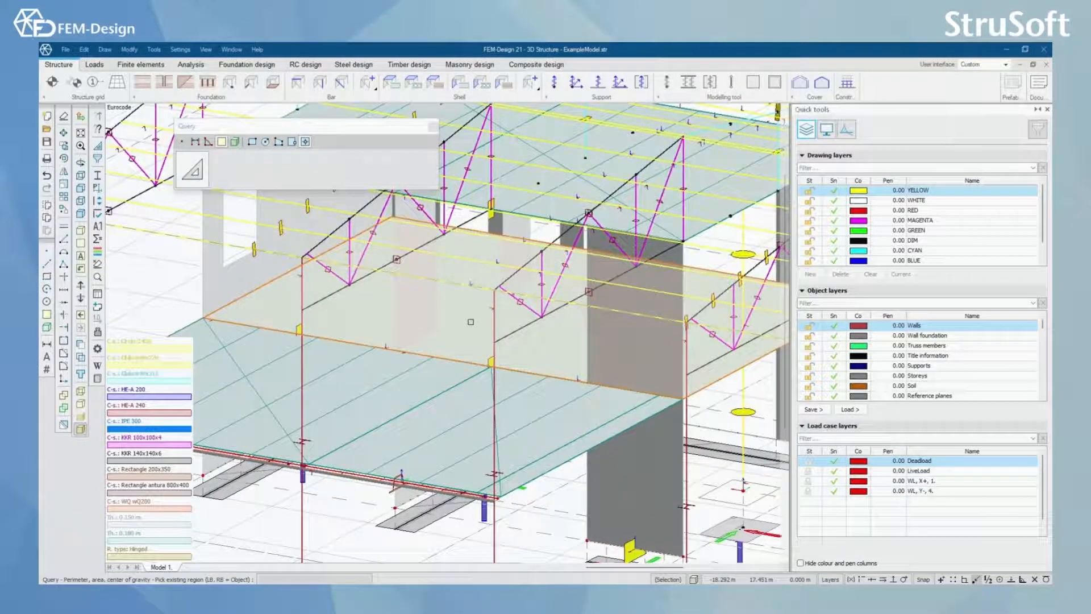
{"action": "left_click", "coordinate": [471, 322]}
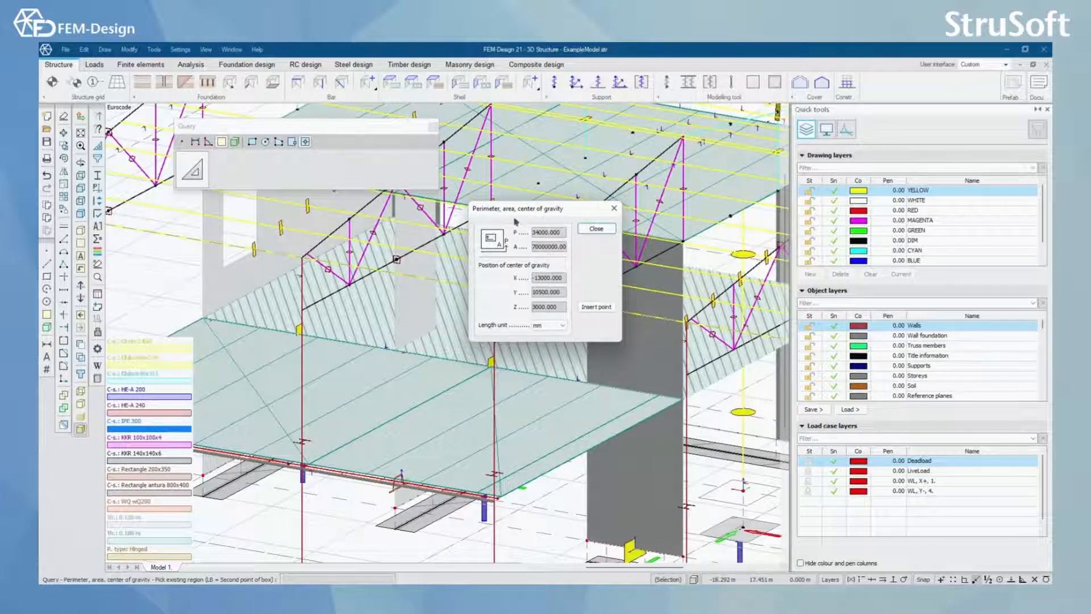
{"action": "left_click", "coordinate": [596, 228]}
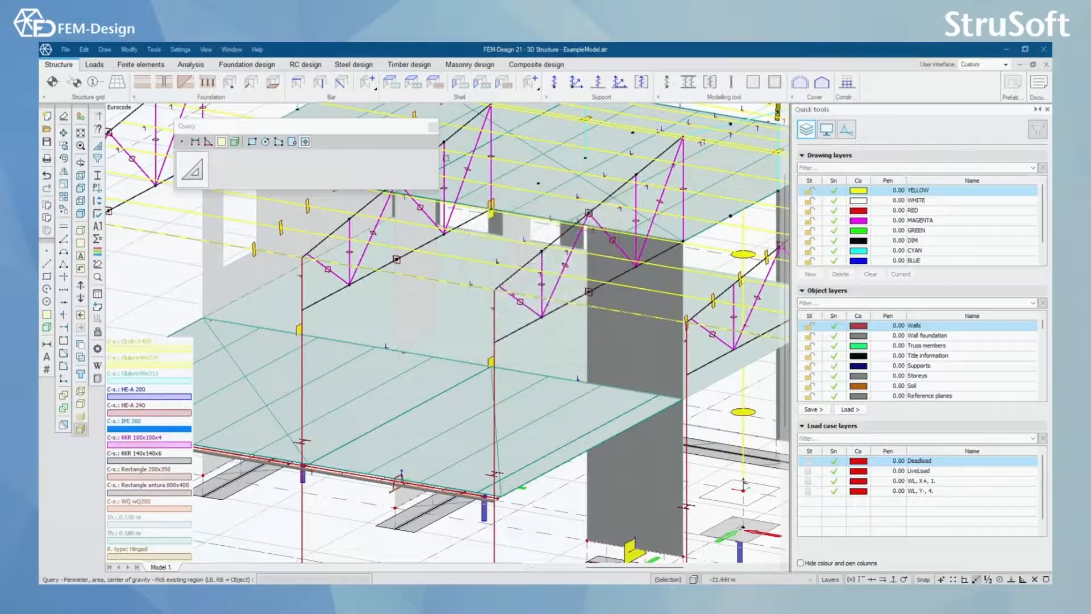
Step: Close the query and copy the properties of the axis 5 corner column to the neighbouring column on axis 4
{"action": "key", "text": "Escape"}
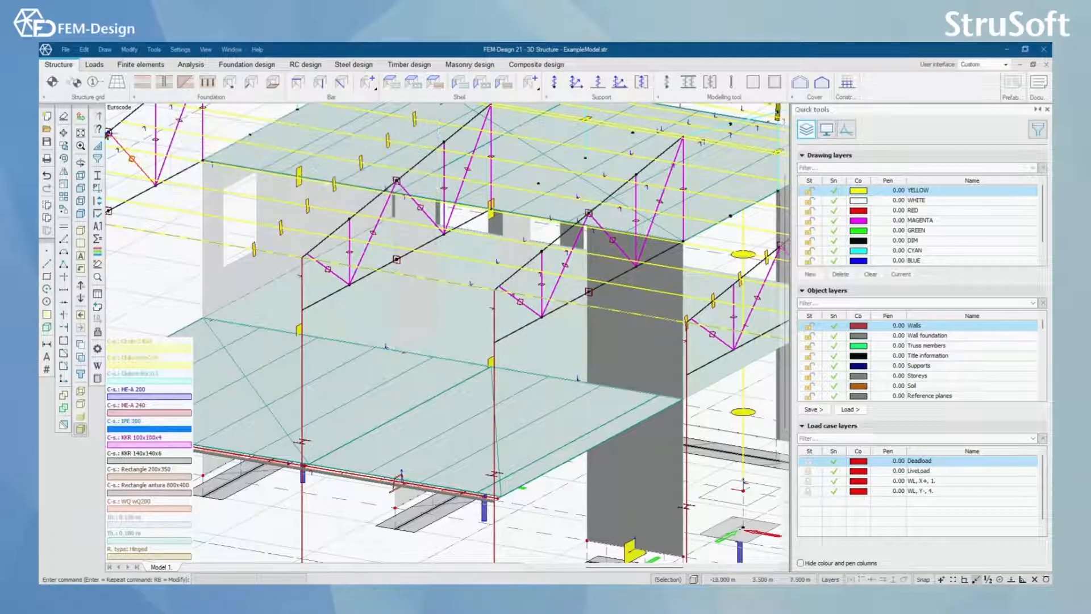
{"action": "left_click", "coordinate": [98, 130]}
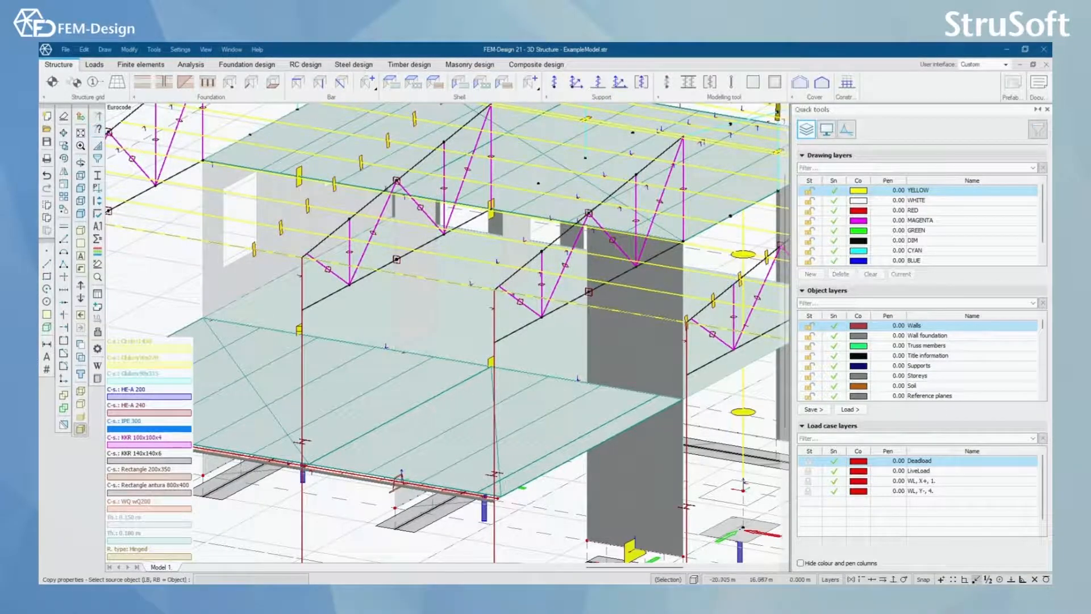
{"action": "middle_click_drag", "start_coordinate": [185, 316], "coordinate": [473, 315]}
{"action": "scroll", "coordinate": [455, 318], "scroll_direction": "down", "scroll_amount": 3}
{"action": "mouse_move", "coordinate": [445, 378]}
{"action": "middle_mouse_down", "text": "alt"}
{"action": "mouse_move", "coordinate": [466, 389]}
{"action": "mouse_move", "coordinate": [435, 392]}
{"action": "middle_mouse_up", "text": "alt"}
{"action": "scroll", "coordinate": [364, 401], "scroll_direction": "up", "scroll_amount": 2}
{"action": "middle_click_drag", "start_coordinate": [364, 401], "coordinate": [376, 402], "text": "alt"}
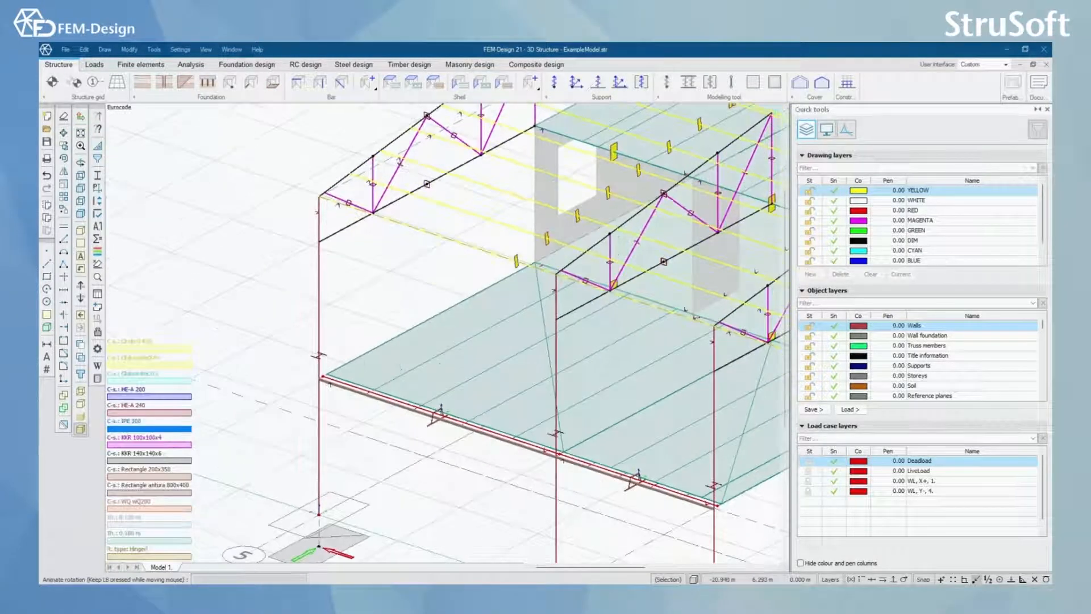
{"action": "middle_click_drag", "start_coordinate": [326, 298], "coordinate": [388, 289]}
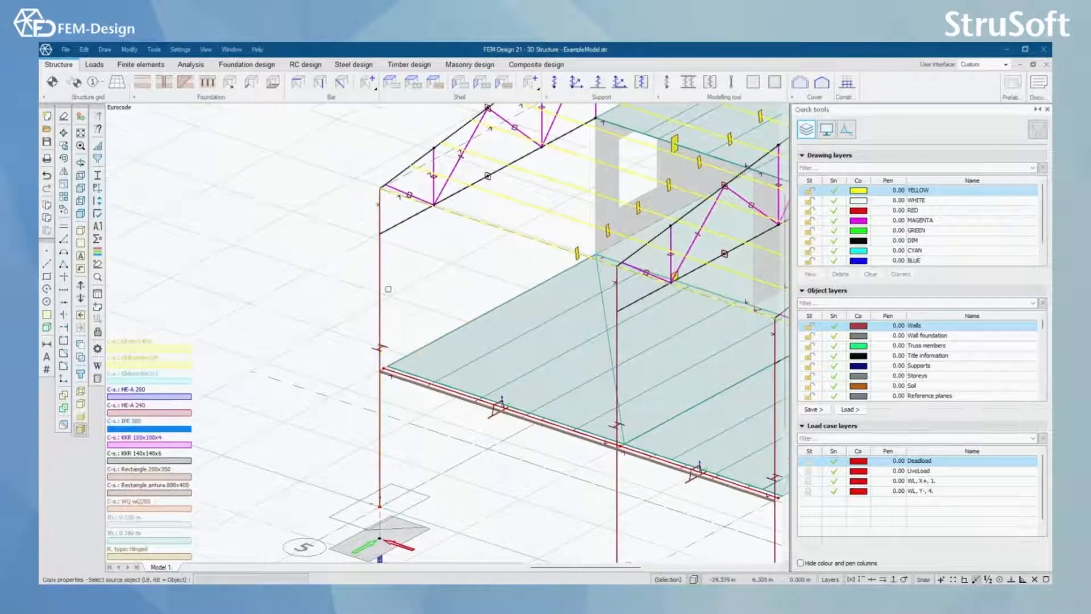
{"action": "scroll", "coordinate": [353, 298], "scroll_direction": "up", "scroll_amount": 2}
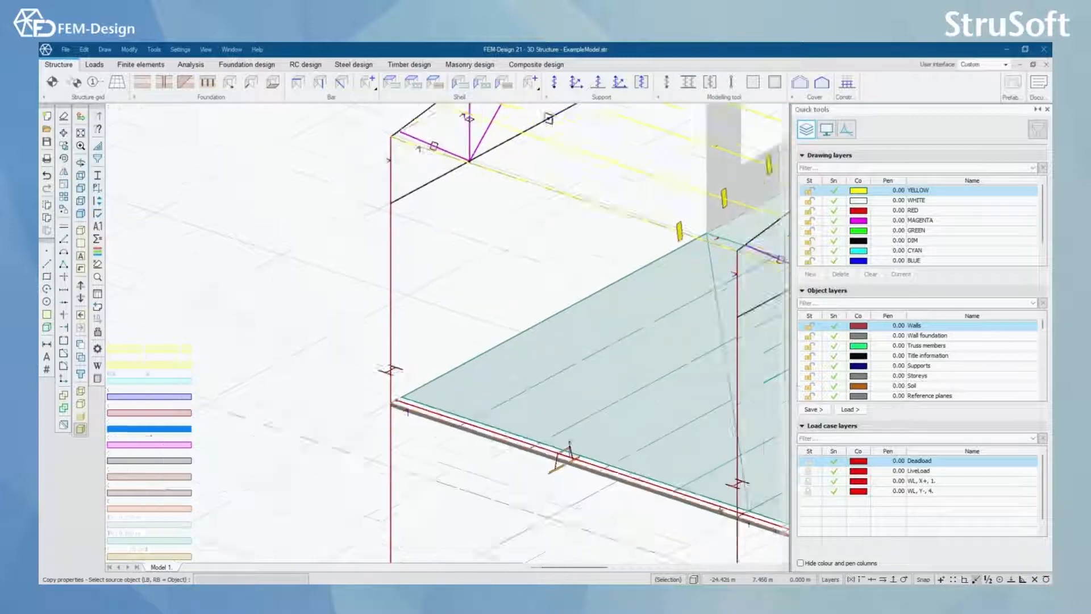
{"action": "scroll", "coordinate": [314, 348], "scroll_direction": "down", "scroll_amount": 2}
{"action": "scroll", "coordinate": [314, 347], "scroll_direction": "down", "scroll_amount": 3}
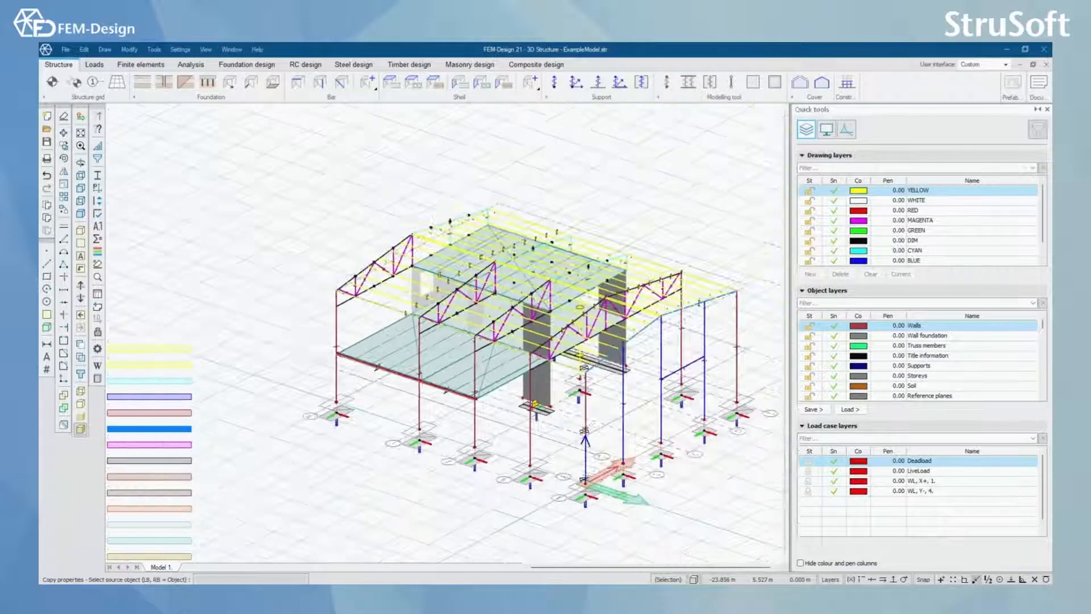
{"action": "middle_click_drag", "start_coordinate": [514, 487], "coordinate": [387, 401], "text": "shift"}
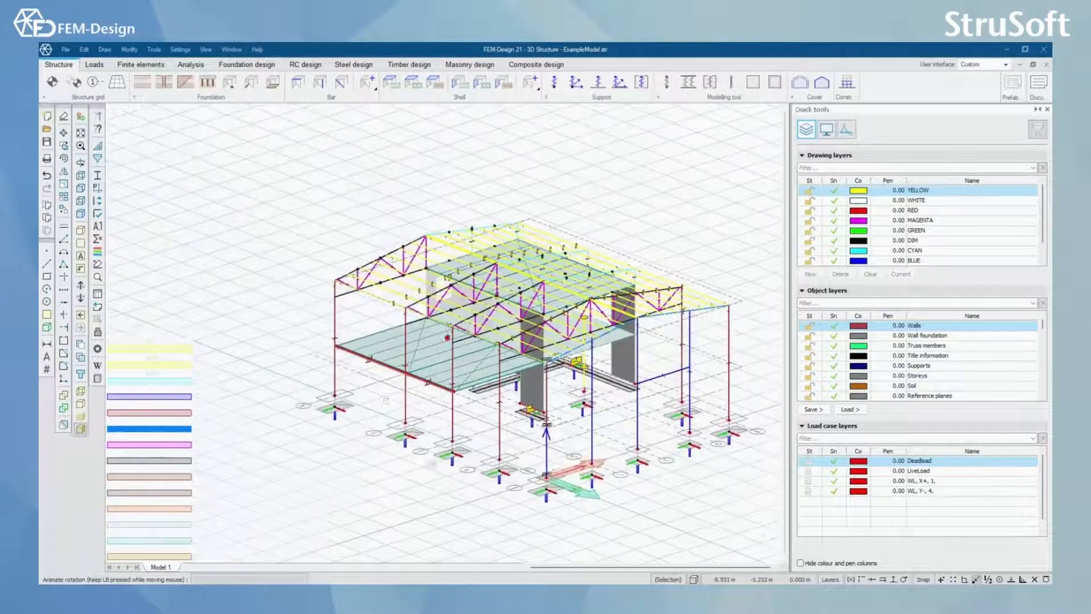
{"action": "scroll", "coordinate": [386, 400], "scroll_direction": "up", "scroll_amount": 5}
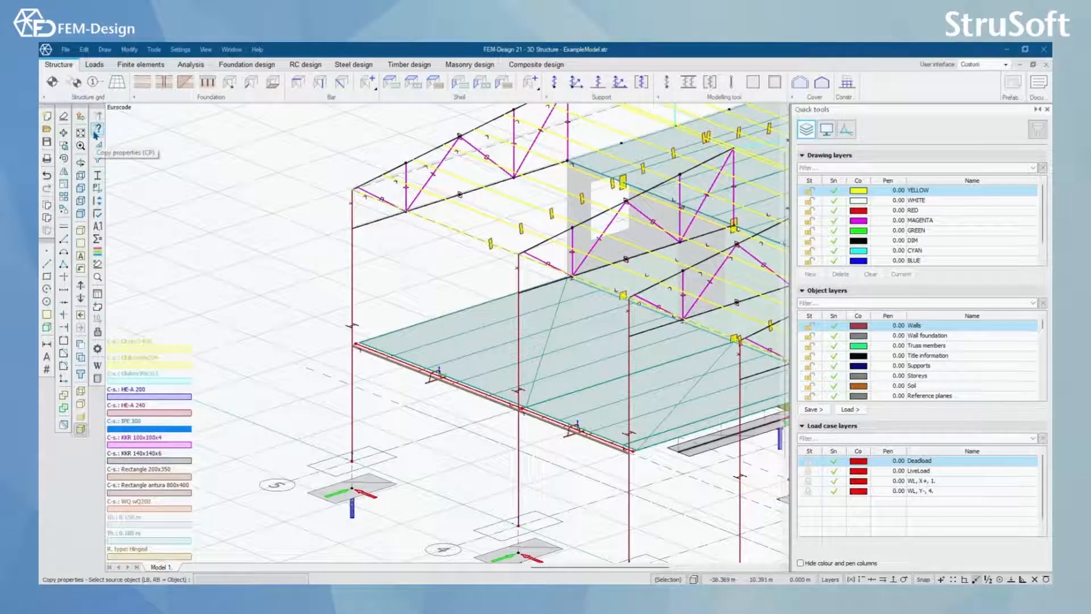
{"action": "left_click", "coordinate": [351, 270]}
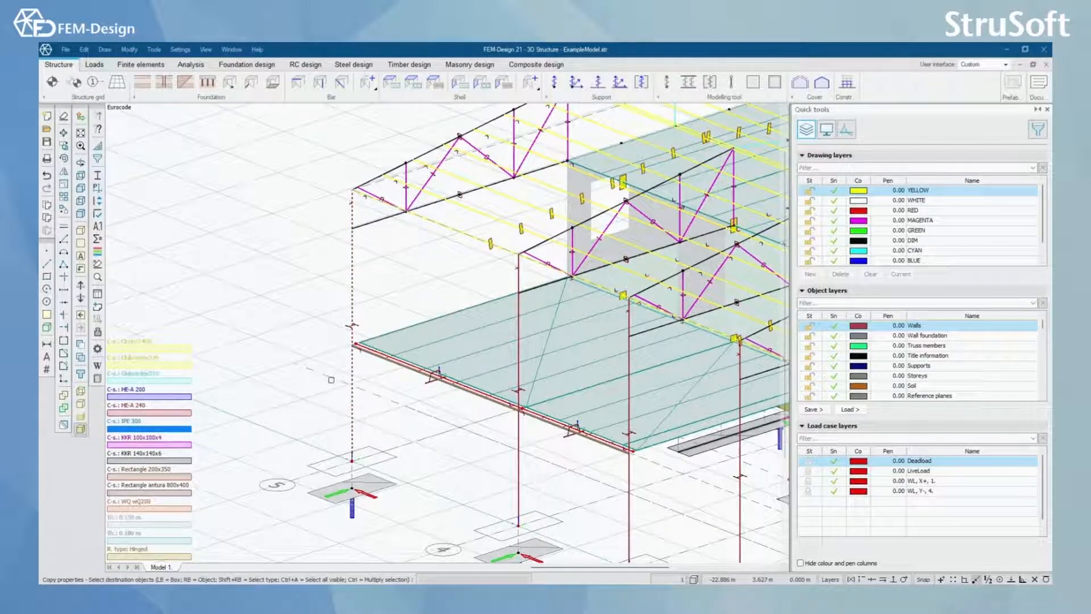
{"action": "middle_click_drag", "start_coordinate": [502, 479], "coordinate": [381, 449]}
{"action": "scroll", "coordinate": [407, 248], "scroll_direction": "up", "scroll_amount": 4}
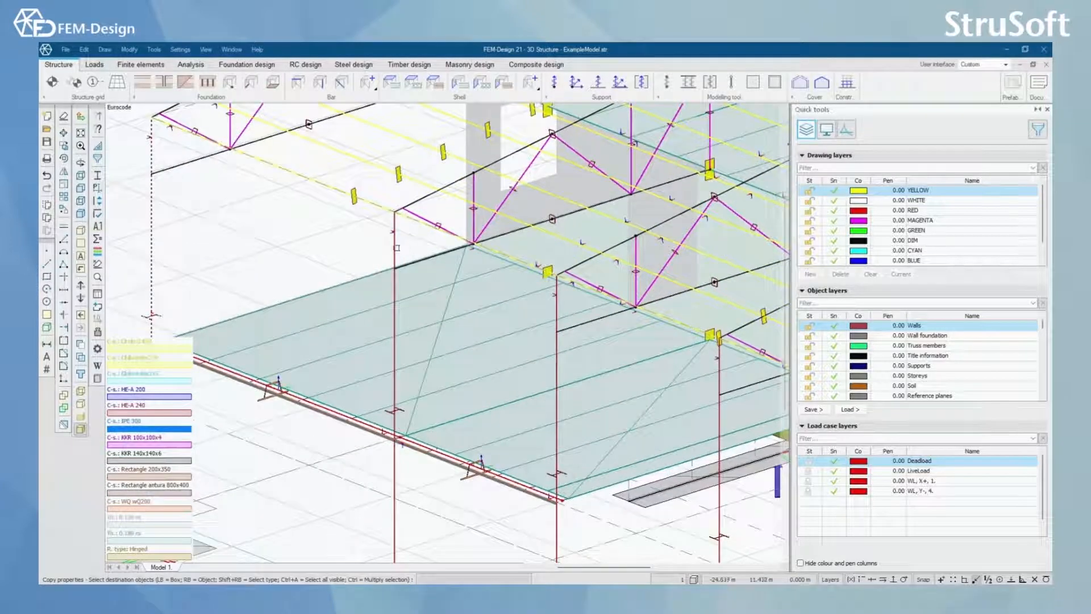
{"action": "left_click", "coordinate": [395, 248]}
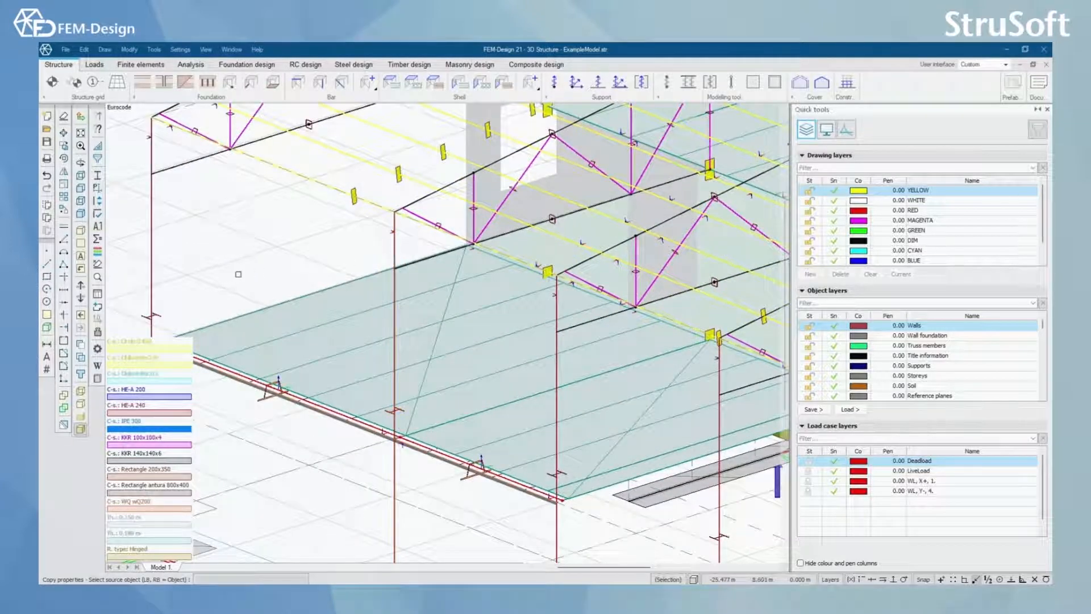
{"action": "middle_click_drag", "start_coordinate": [237, 273], "coordinate": [389, 309]}
{"action": "scroll", "coordinate": [345, 302], "scroll_direction": "down", "scroll_amount": 3}
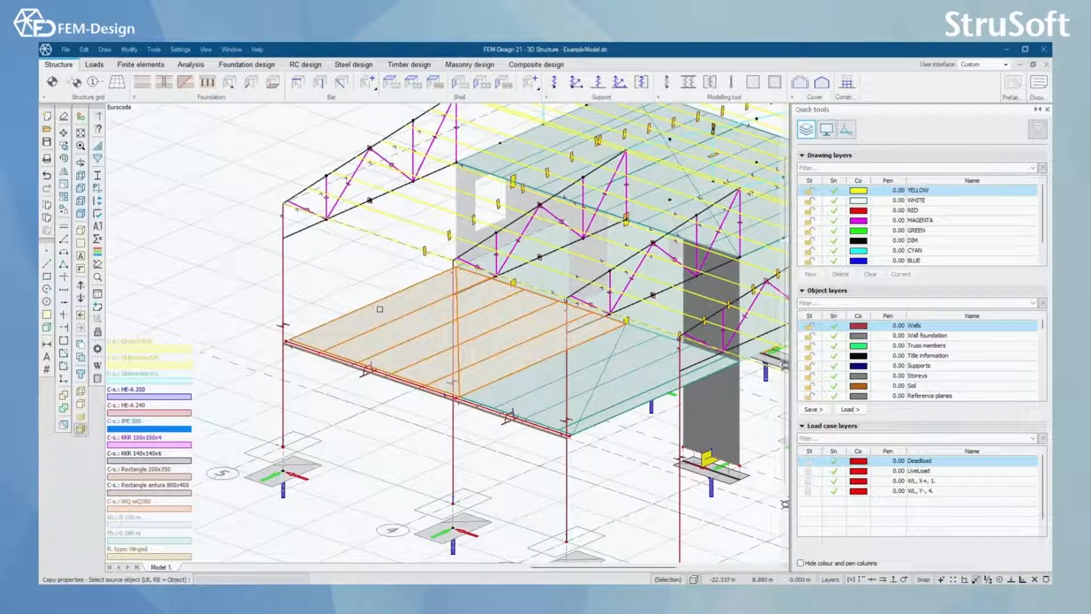
{"action": "scroll", "coordinate": [380, 310], "scroll_direction": "down", "scroll_amount": 4}
{"action": "middle_click_drag", "start_coordinate": [426, 360], "coordinate": [401, 386], "text": "shift"}
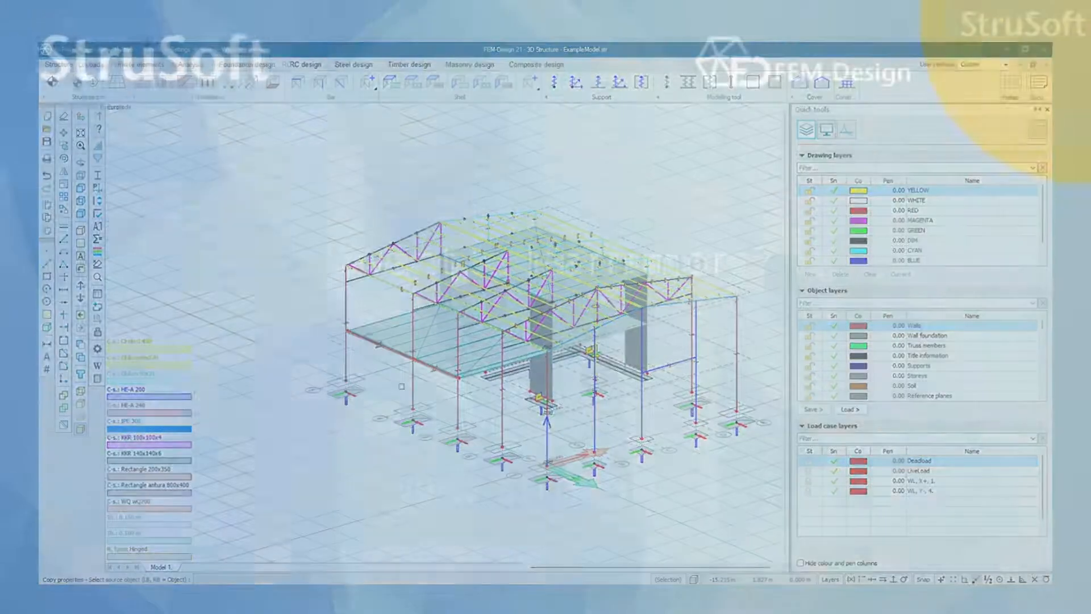